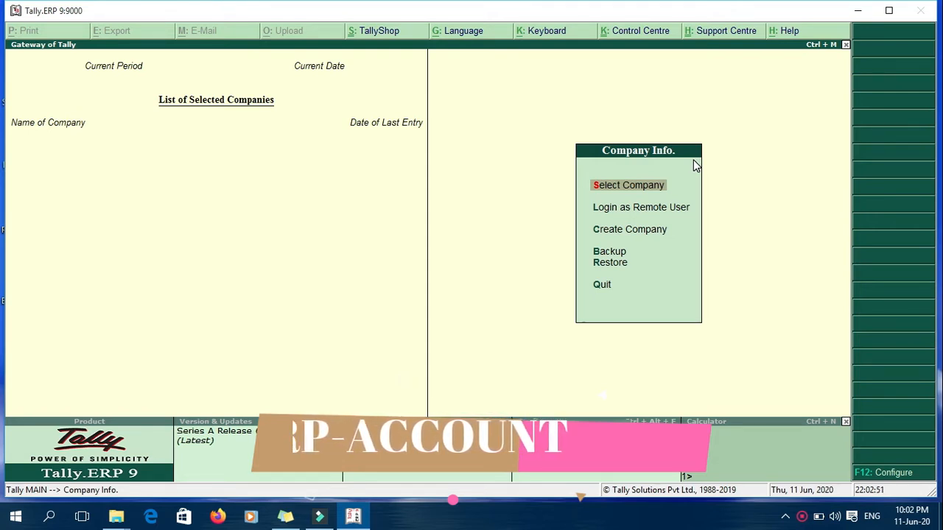
Step: Check the existing company list, then open Create Company from the Company Info menu
{"action": "key", "text": "Return"}
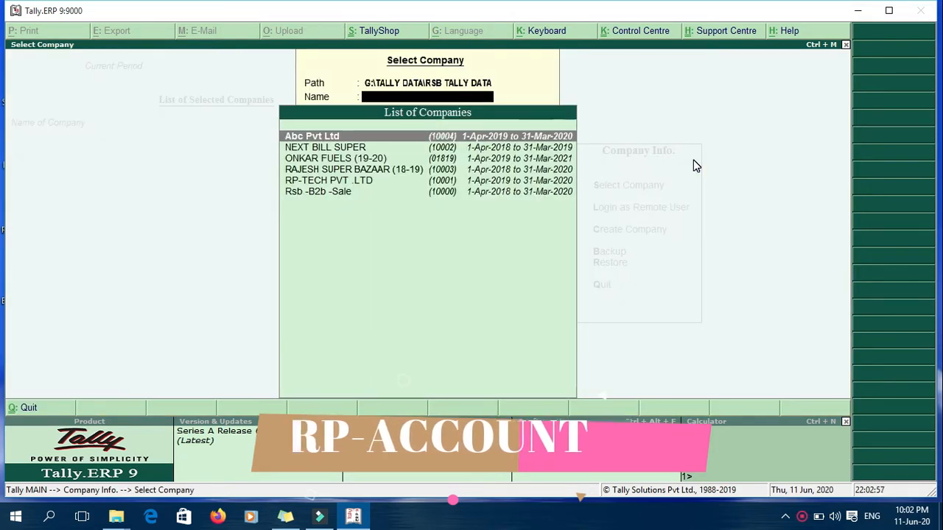
{"action": "key", "text": "Escape"}
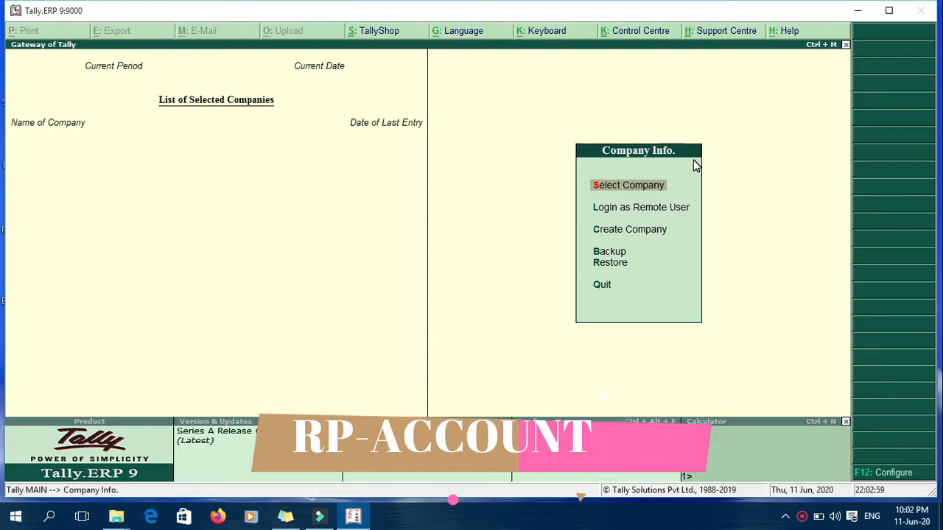
{"action": "key", "text": "Down"}
{"action": "key", "text": "Down"}
{"action": "key", "text": "Down"}
{"action": "key", "text": "Up"}
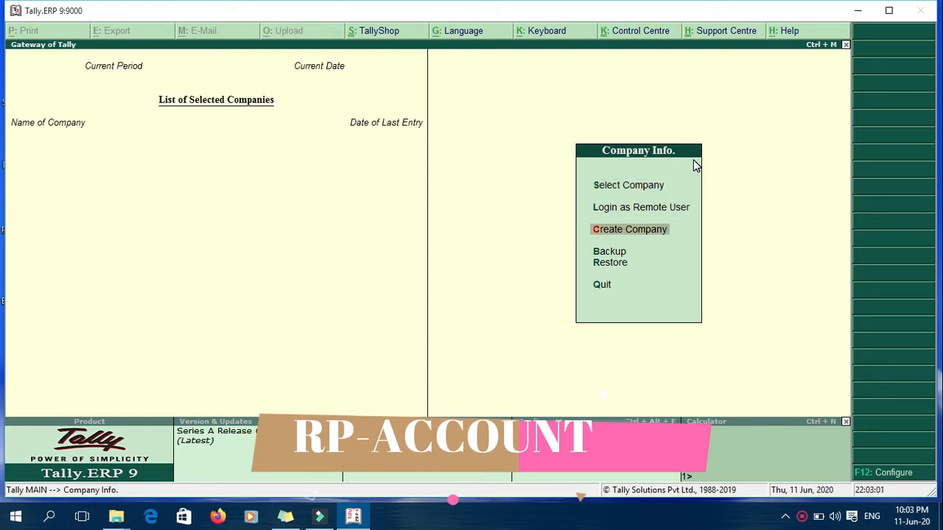
{"action": "key", "text": "Down"}
{"action": "key", "text": "Down"}
{"action": "key", "text": "Up"}
{"action": "key", "text": "Up"}
{"action": "key", "text": "Return"}
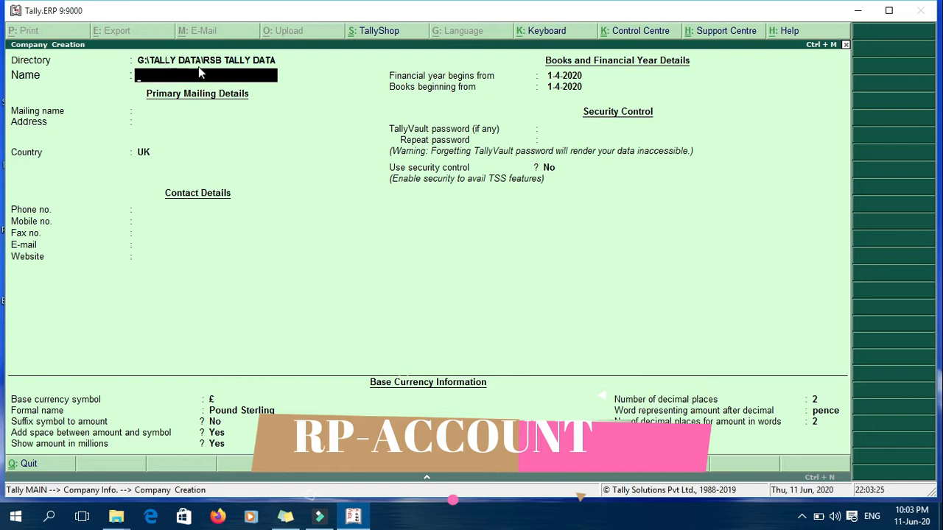
{"action": "left_click", "coordinate": [155, 107]}
{"action": "left_click", "coordinate": [154, 107]}
{"action": "left_click", "coordinate": [135, 138]}
Step: Enter VIJAY COMPUTER BHILAI's details: Chhattisgarh, India, INR, books beginning 10-6-2020
{"action": "left_click", "coordinate": [556, 86]}
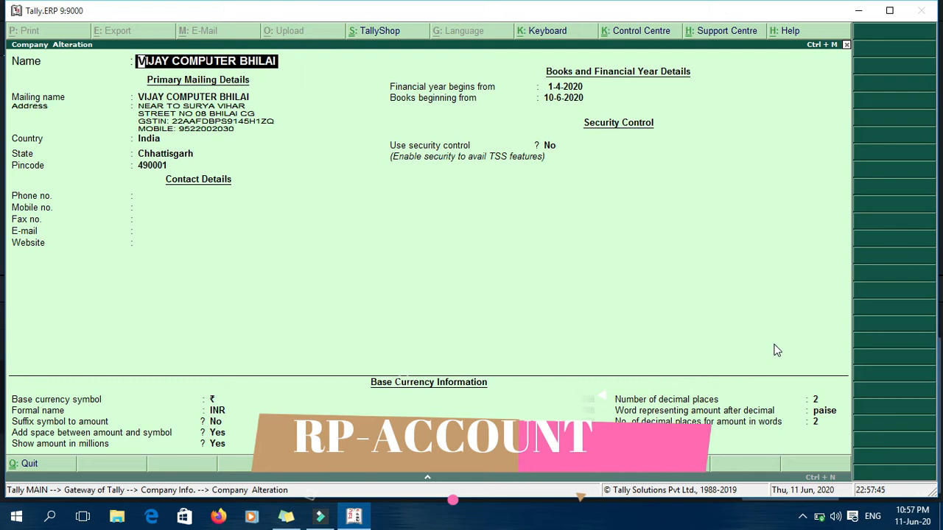
Step: Step past the address, contact and books-beginning fields down to Use security control
{"action": "key", "text": "Return"}
{"action": "key", "text": "Return"}
{"action": "key", "text": "Return"}
{"action": "key", "text": "Return"}
{"action": "key", "text": "Return"}
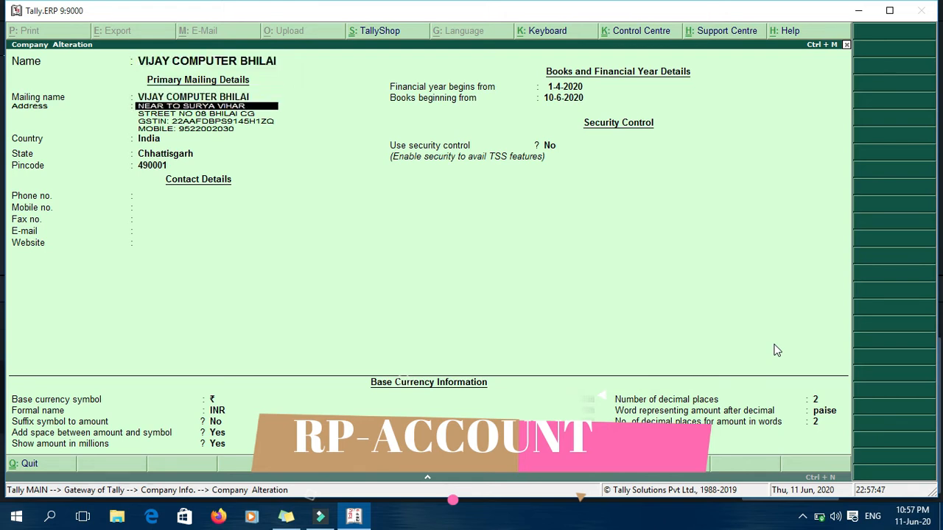
{"action": "key", "text": "Return"}
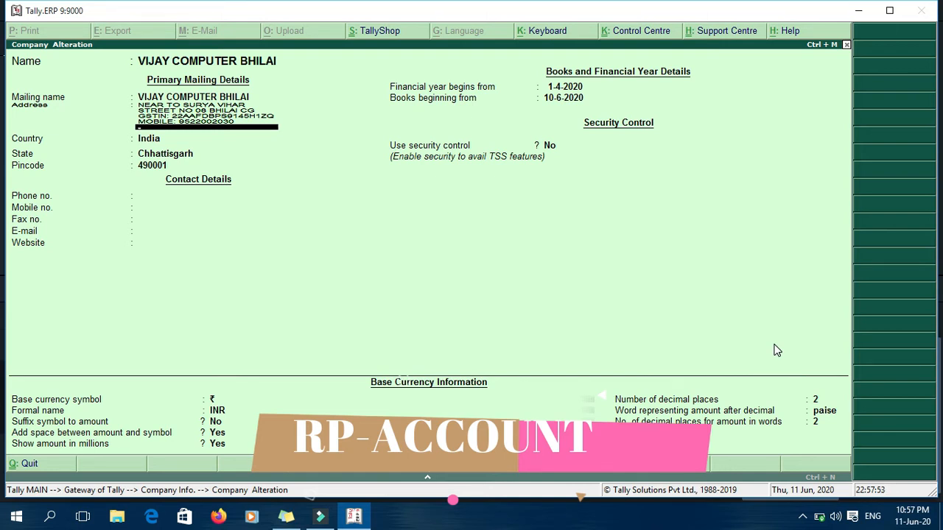
{"action": "key", "text": "Return"}
{"action": "key", "text": "Return"}
{"action": "key", "text": "Return"}
{"action": "key", "text": "Return"}
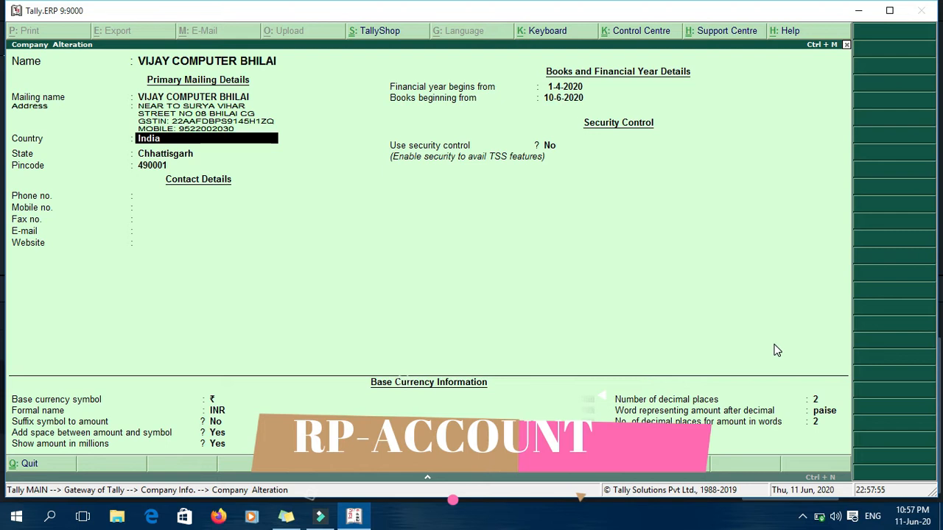
{"action": "key", "text": "Return"}
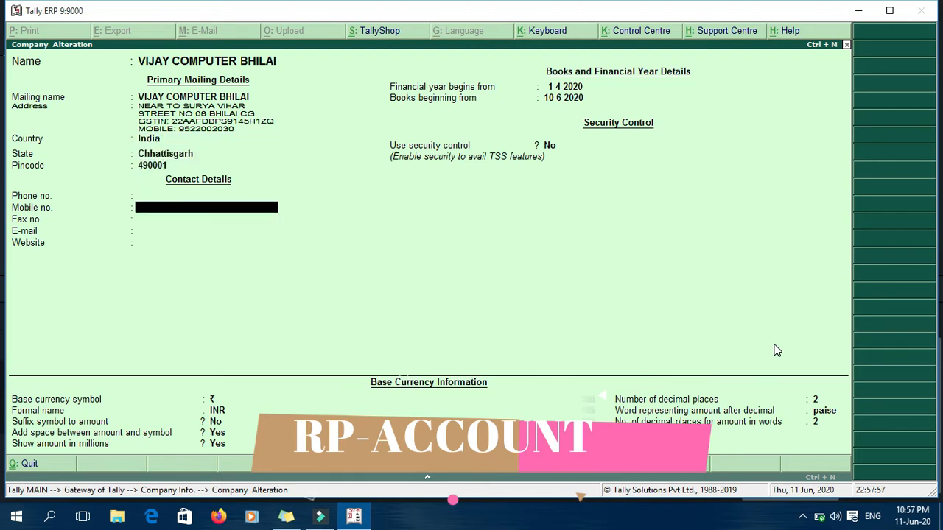
{"action": "key", "text": "Return"}
{"action": "key", "text": "Return"}
{"action": "key", "text": "Return"}
{"action": "key", "text": "Return"}
{"action": "key", "text": "Return"}
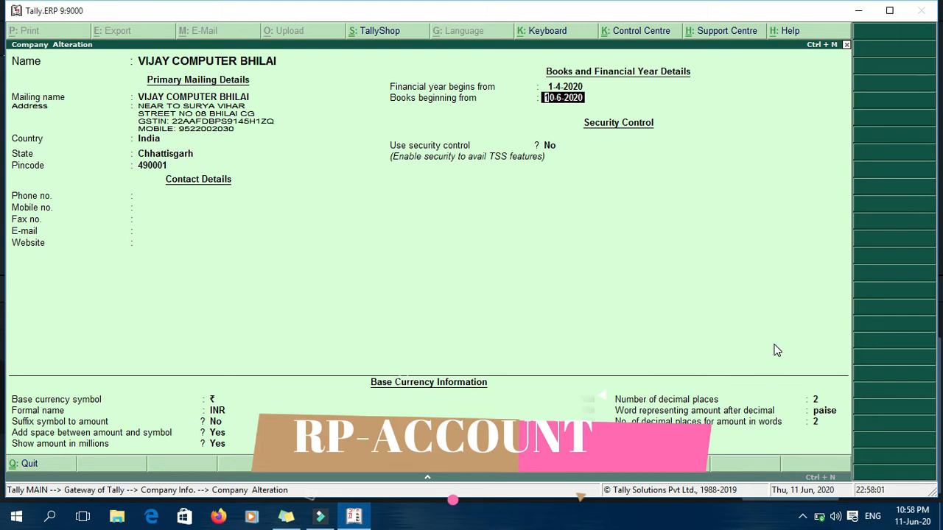
{"action": "key", "text": "Return"}
{"action": "key", "text": "Return"}
{"action": "key", "text": "Return"}
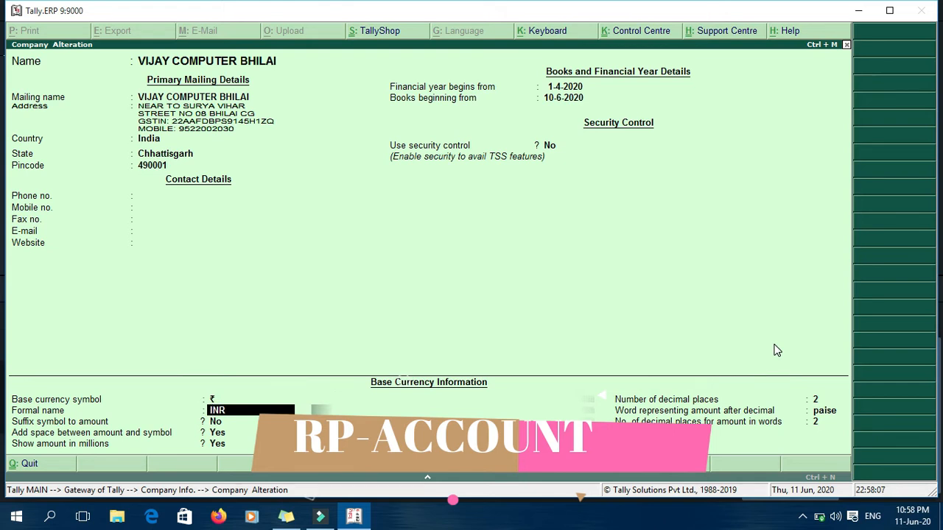
{"action": "key", "text": "Up"}
{"action": "key", "text": "Up"}
{"action": "key", "text": "Up"}
{"action": "key", "text": "Return"}
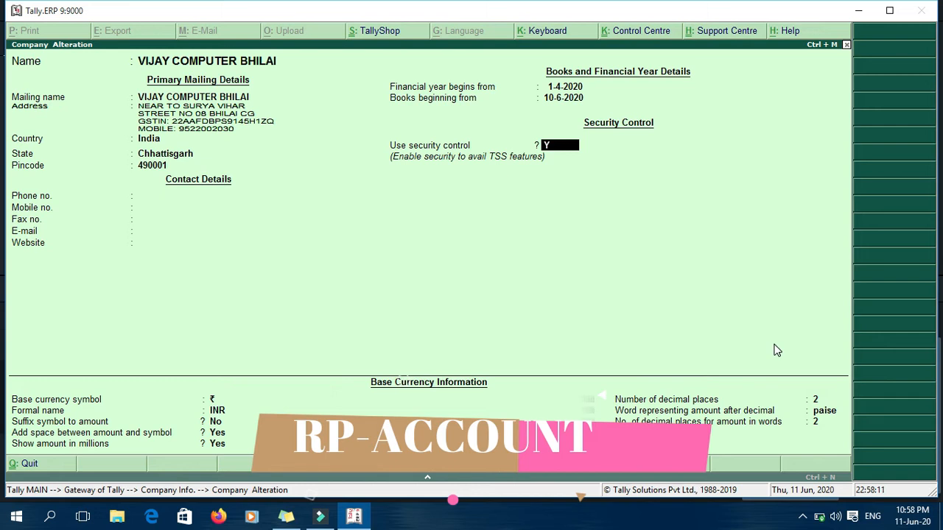
Step: Turn on security control with an administrator name and password
{"action": "key", "text": "Return"}
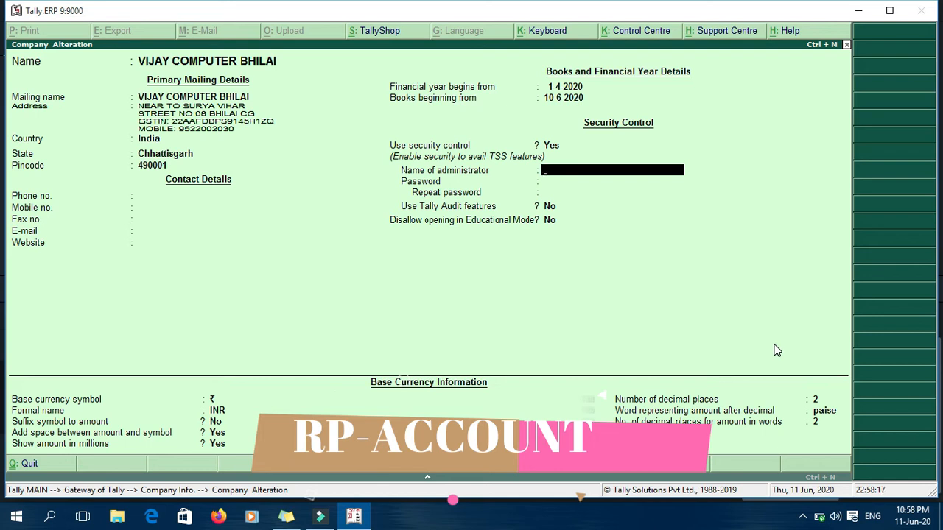
{"action": "key", "text": "Return"}
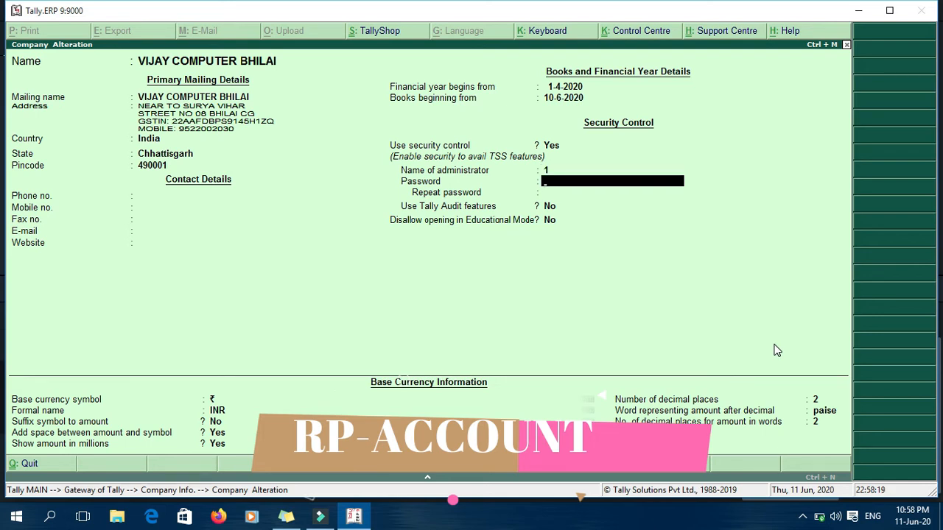
{"action": "type", "text": "1"}
{"action": "key", "text": "Return"}
{"action": "type", "text": "1"}
{"action": "key", "text": "Return"}
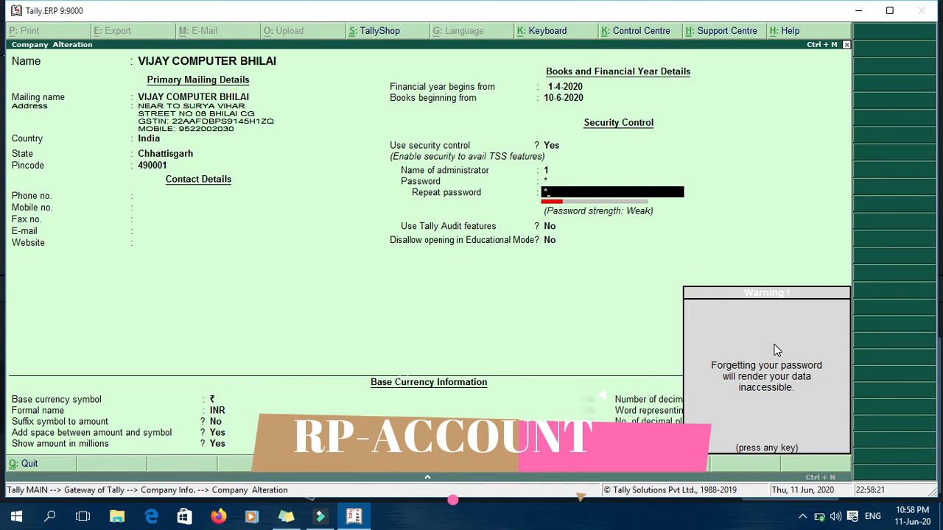
{"action": "key", "text": "Return"}
{"action": "key", "text": "Return"}
{"action": "key", "text": "Return"}
{"action": "key", "text": "Return"}
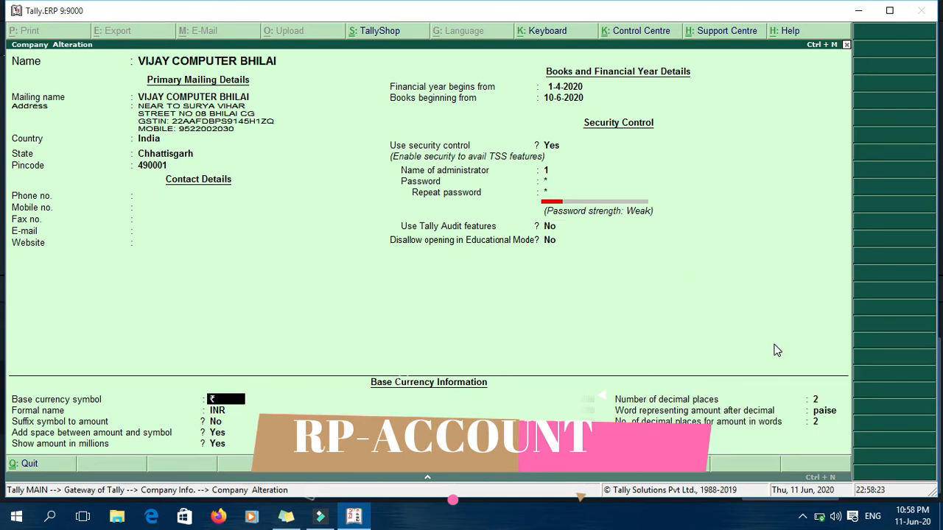
Step: Save the company, reload it, and log in with the administrator credentials
{"action": "key", "text": "Return"}
{"action": "key", "text": "Return"}
{"action": "key", "text": "Return"}
{"action": "key", "text": "Return"}
{"action": "key", "text": "Return"}
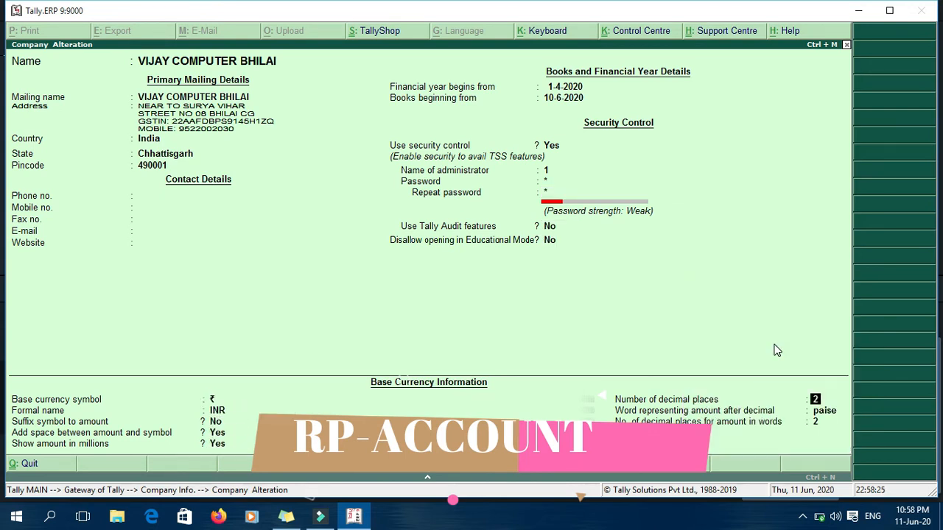
{"action": "key", "text": "Return"}
{"action": "key", "text": "Return"}
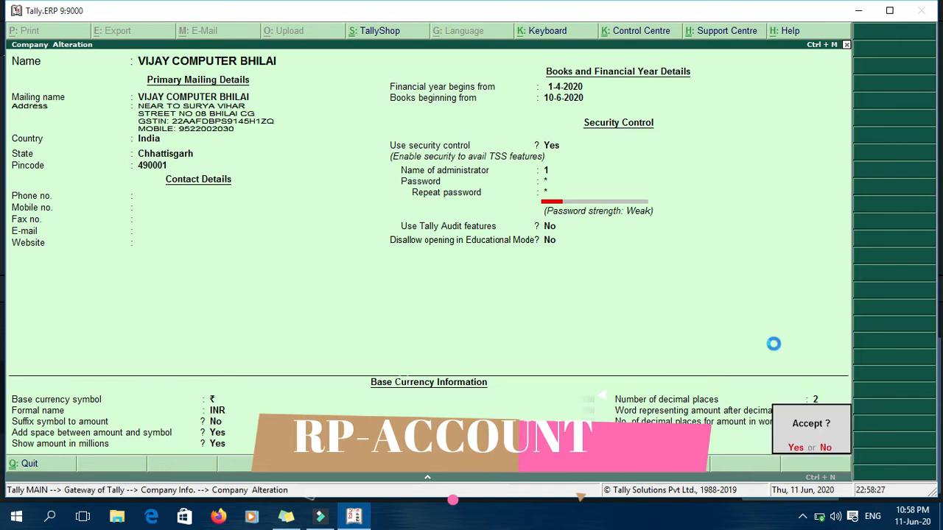
{"action": "key", "text": "Return"}
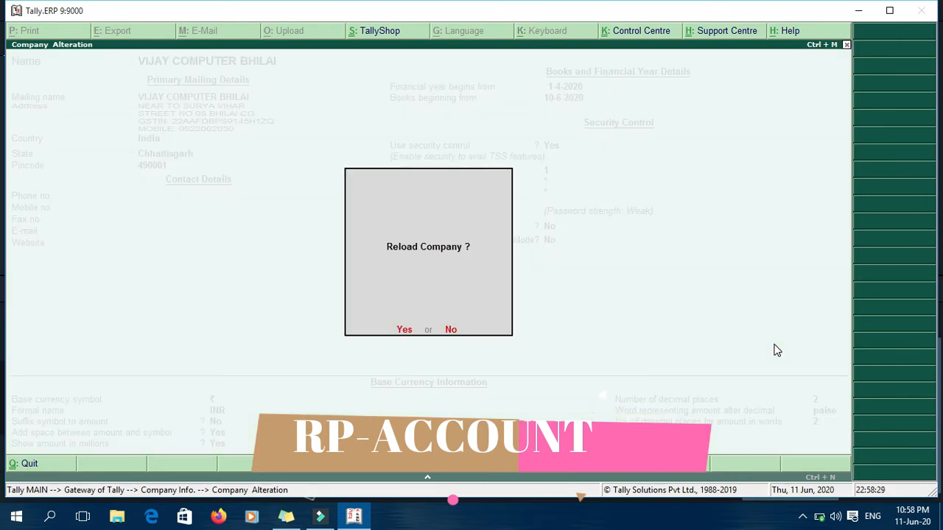
{"action": "key", "text": "Return"}
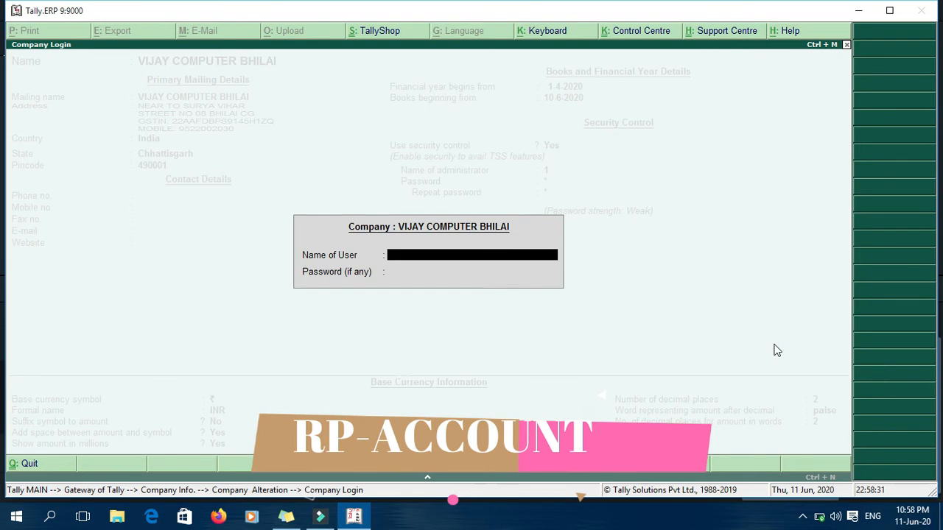
{"action": "type", "text": "1"}
{"action": "key", "text": "Return"}
{"action": "type", "text": "1"}
{"action": "key", "text": "Return"}
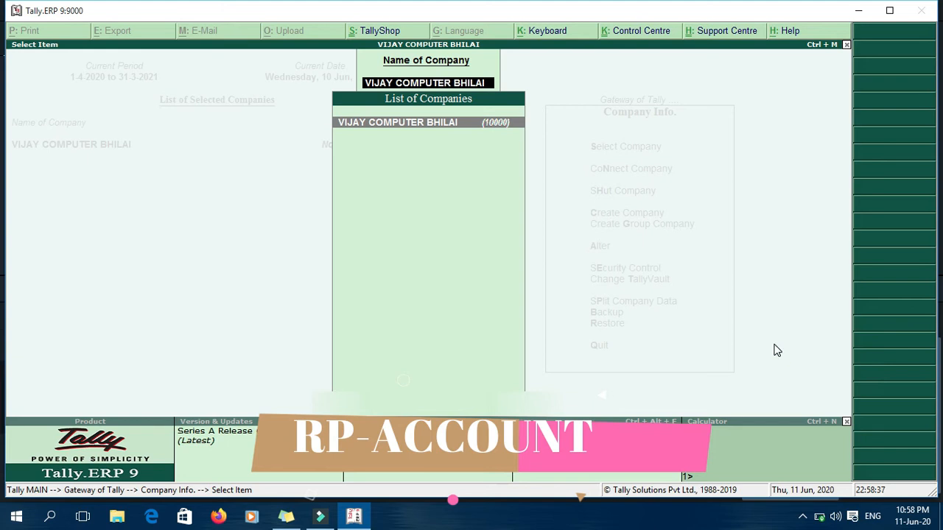
Step: Open VIJAY COMPUTER BHILAI from the company list to confirm security control is Yes
{"action": "key", "text": "Return"}
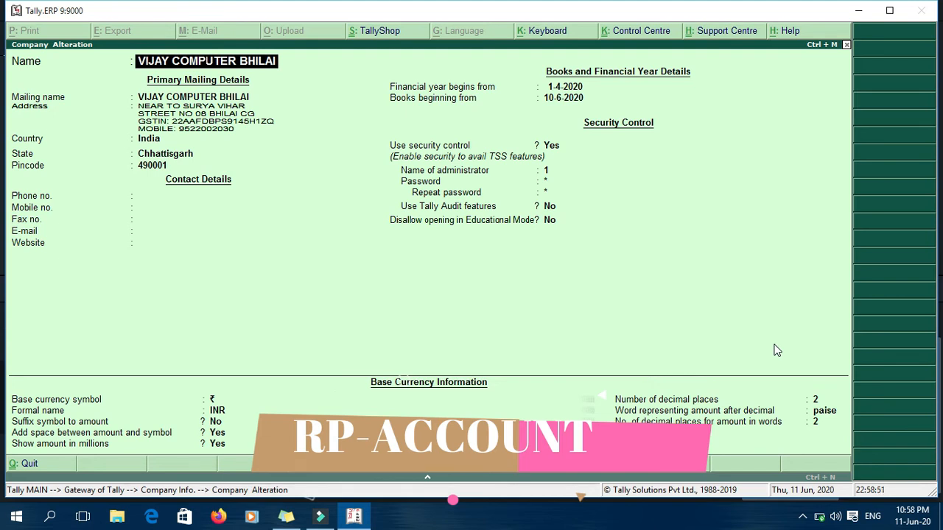
Step: Quit the company details without changes and return to the Gateway of Tally
{"action": "key", "text": "Escape"}
{"action": "key", "text": "y"}
{"action": "key", "text": "Escape"}
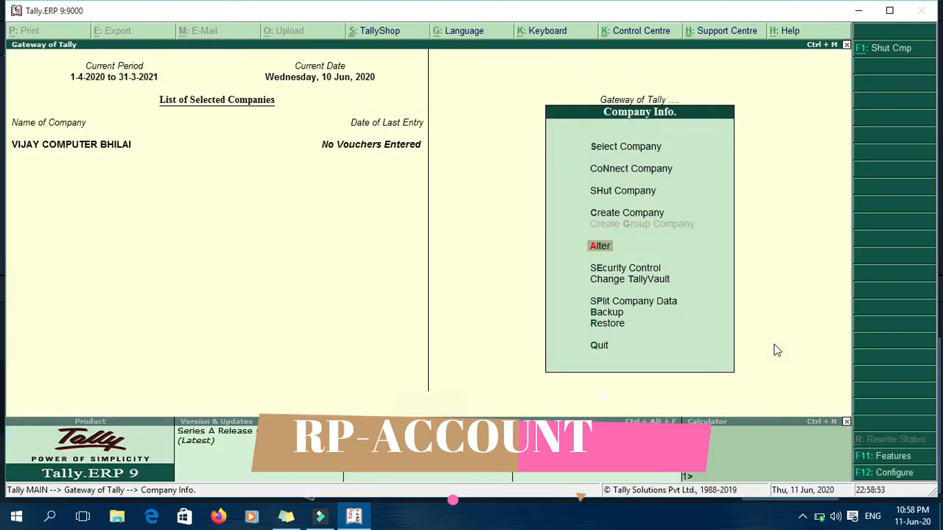
{"action": "key", "text": "Escape"}
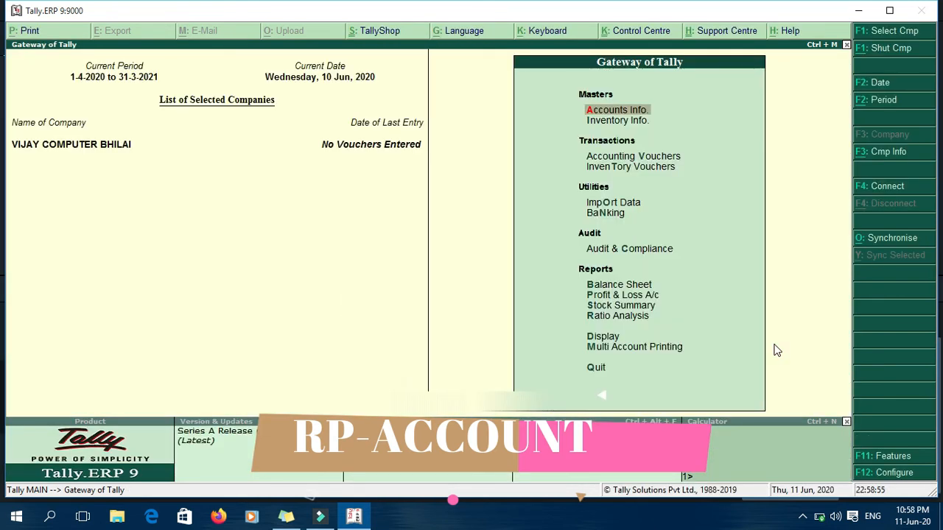
{"action": "key", "text": "F12"}
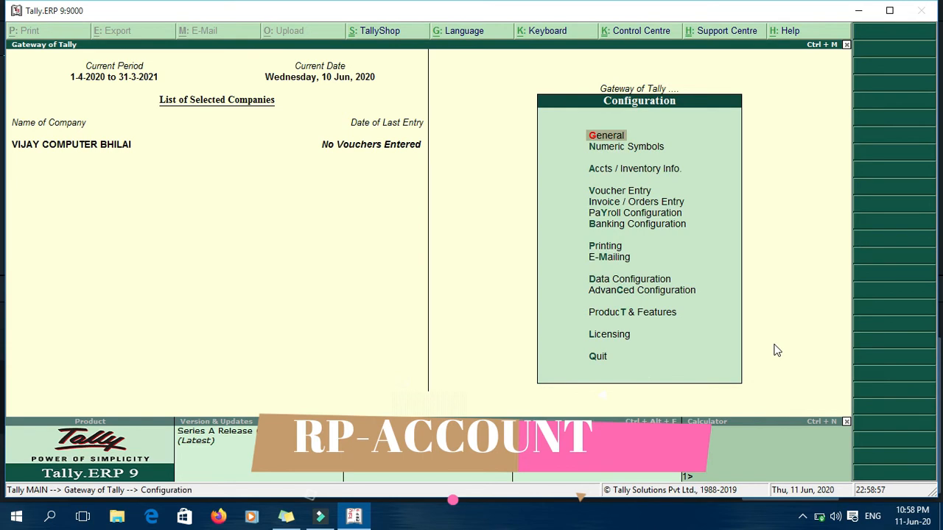
{"action": "key", "text": "Escape"}
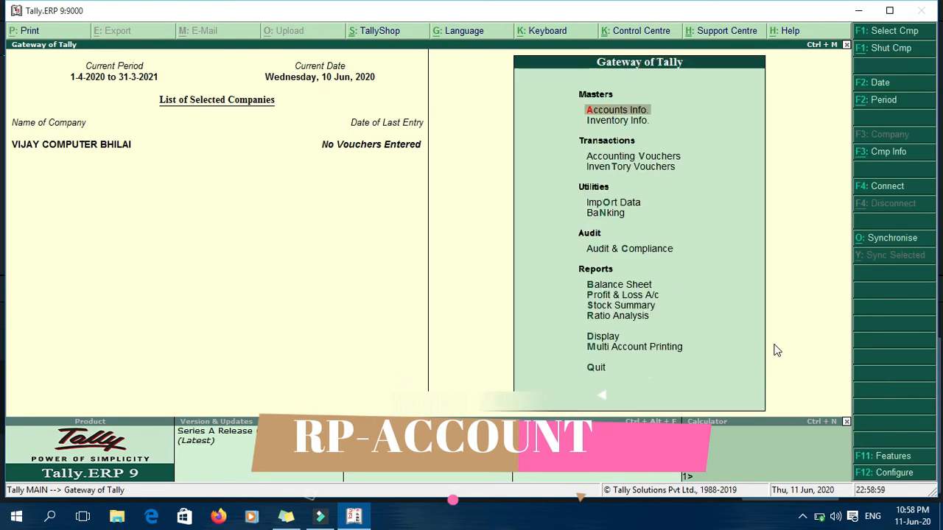
Step: Set Enable GST to Yes under Statutory & Taxation company features
{"action": "key", "text": "F11"}
{"action": "key", "text": "Down"}
{"action": "key", "text": "Down"}
{"action": "key", "text": "Down"}
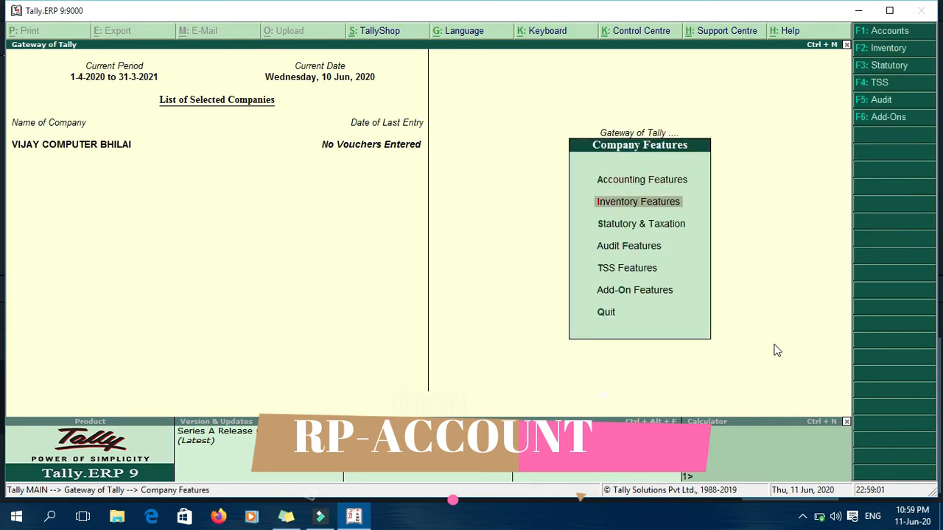
{"action": "key", "text": "Up"}
{"action": "key", "text": "Return"}
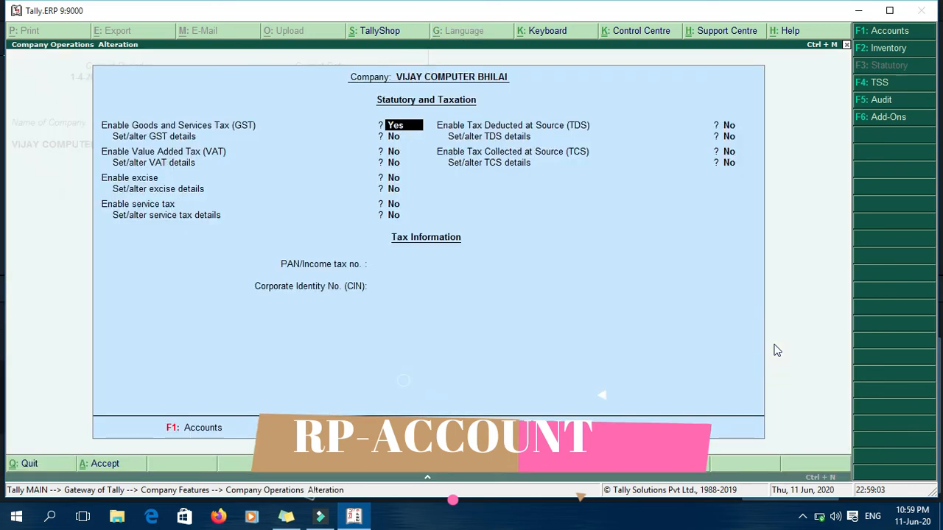
{"action": "key", "text": "Return"}
{"action": "type", "text": "y"}
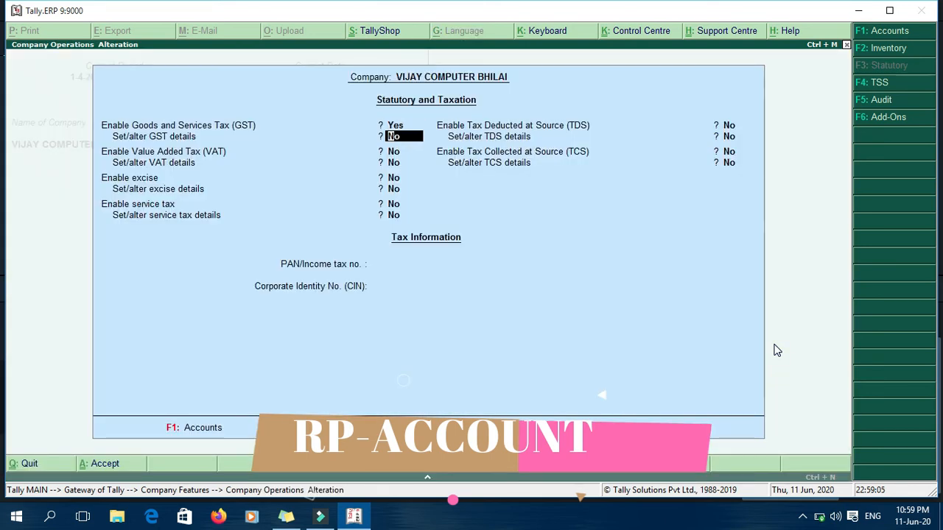
Step: Accept GST details for Chhattisgarh with Regular registration and save the statutory settings
{"action": "key", "text": "Return"}
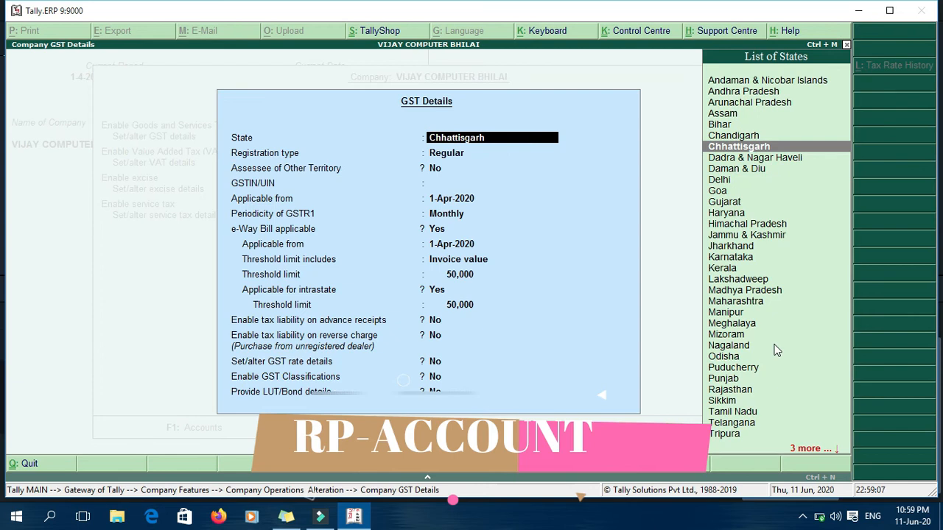
{"action": "key", "text": "Return"}
{"action": "key", "text": "Return"}
{"action": "key", "text": "Return"}
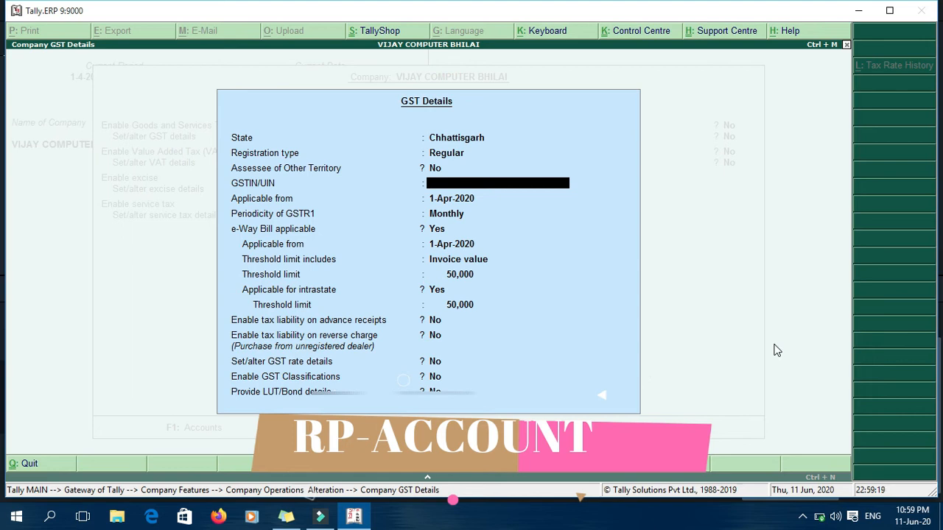
{"action": "key", "text": "Escape"}
{"action": "key", "text": "Return"}
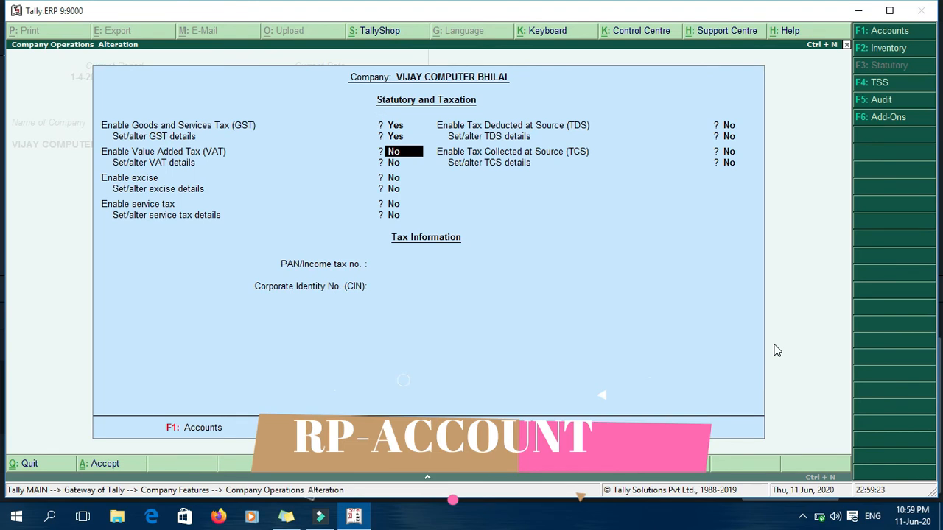
{"action": "key", "text": "Return"}
{"action": "key", "text": "Return"}
{"action": "key", "text": "Return"}
{"action": "key", "text": "Return"}
{"action": "key", "text": "Return"}
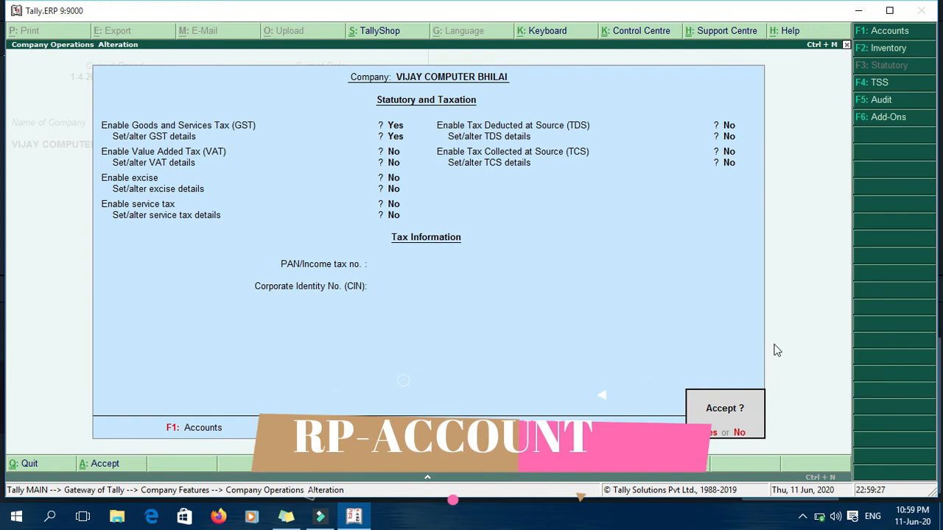
{"action": "key", "text": "Return"}
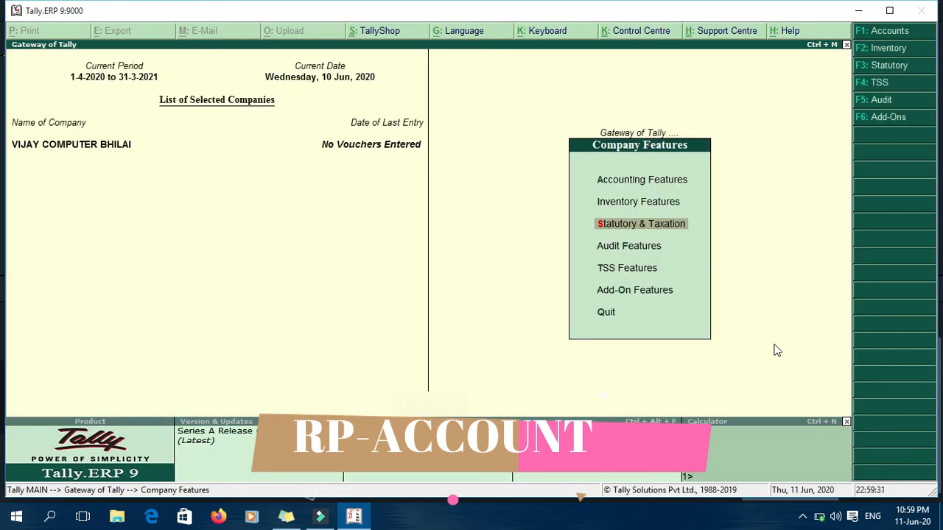
Step: Try a Sales voucher with Cash as party, then quit it unsaved back to the Gateway
{"action": "key", "text": "Escape"}
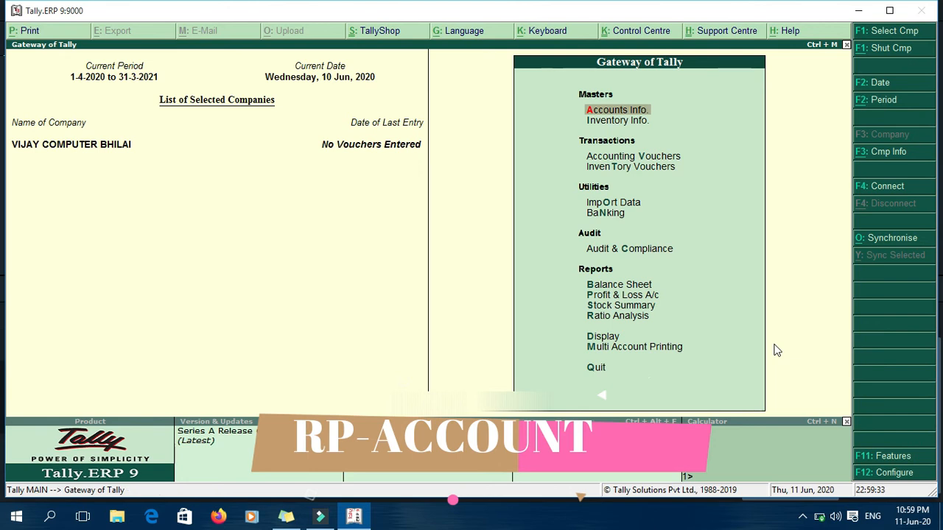
{"action": "key", "text": "Down"}
{"action": "key", "text": "Down"}
{"action": "key", "text": "Return"}
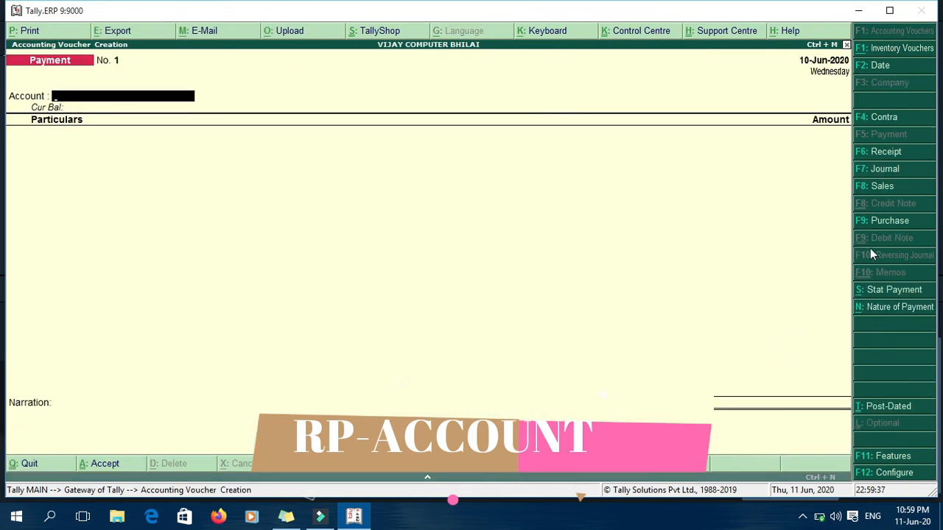
{"action": "left_click", "coordinate": [881, 186]}
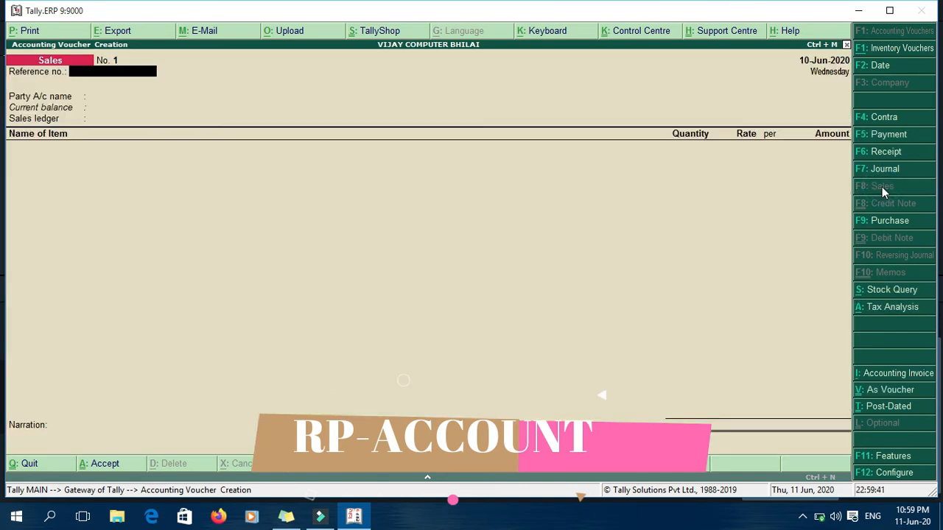
{"action": "key", "text": "Return"}
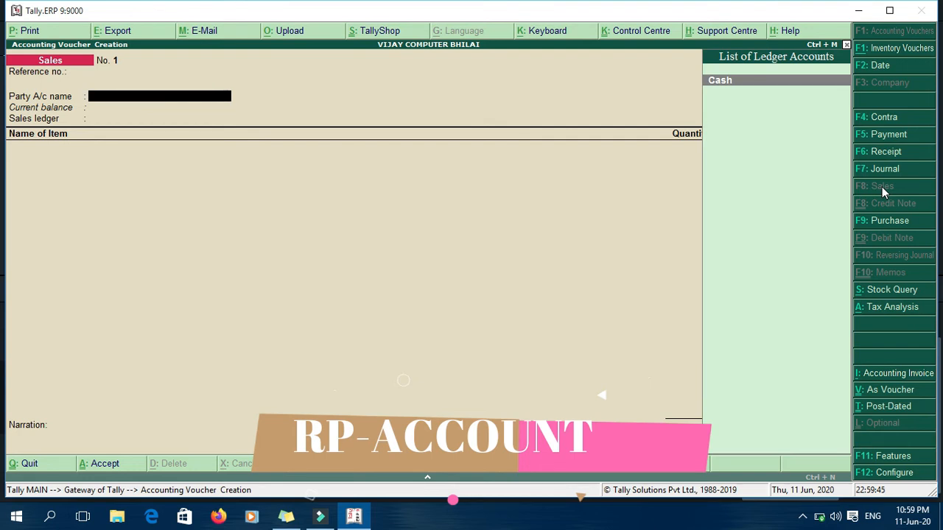
{"action": "key", "text": "Return"}
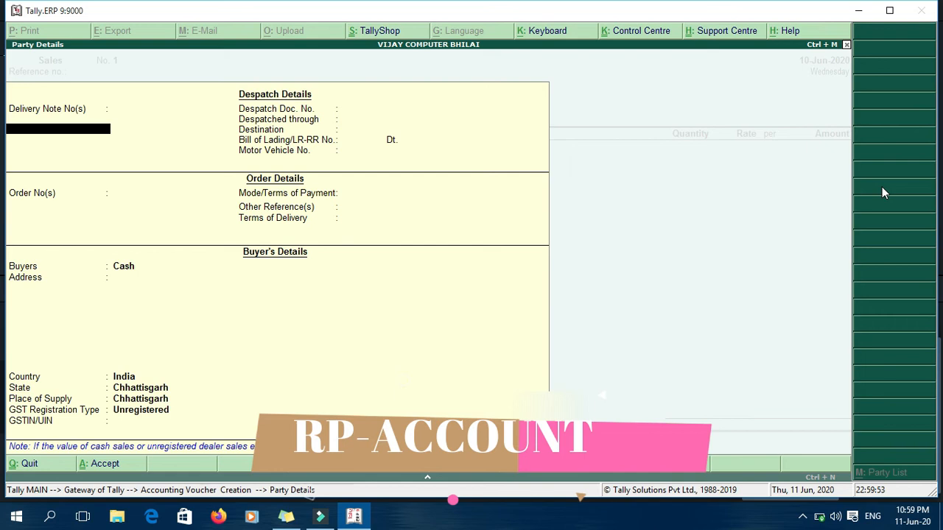
{"action": "key", "text": "Escape"}
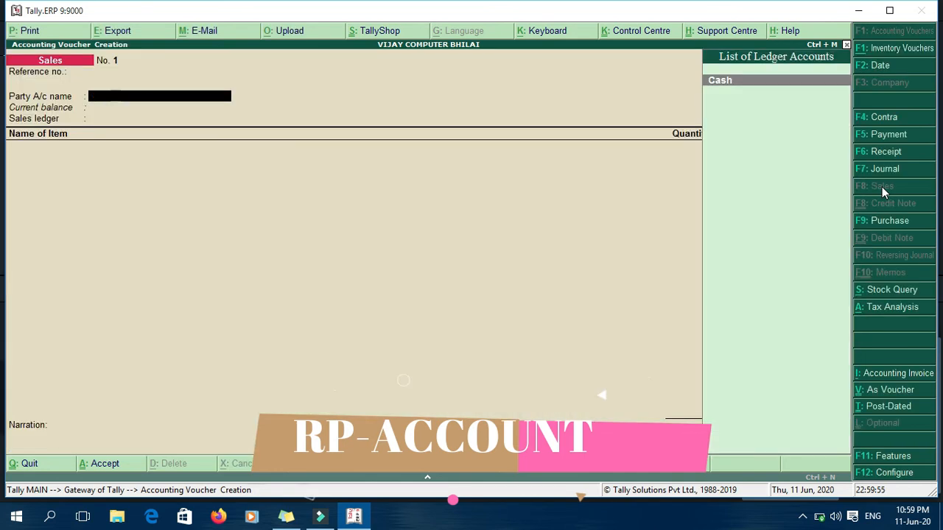
{"action": "key", "text": "Escape"}
{"action": "key", "text": "Return"}
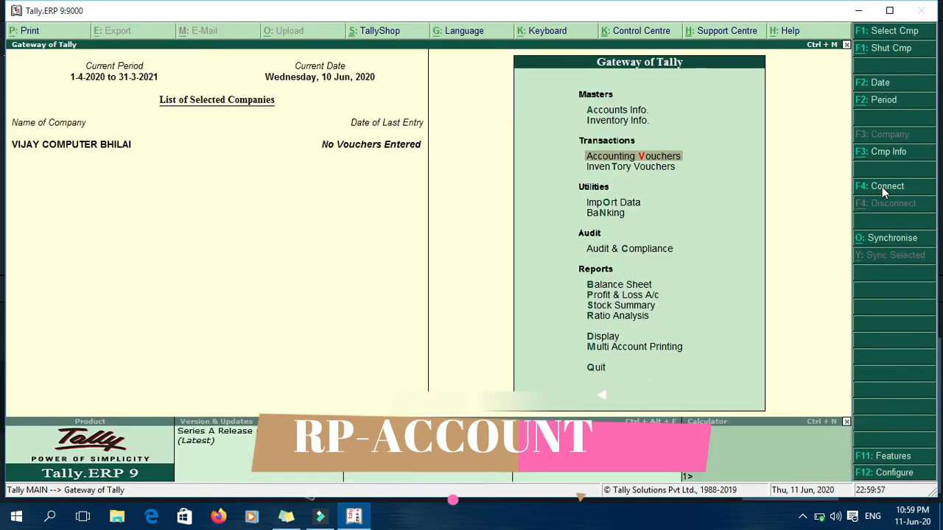
Step: Reopen Sales voucher No. 1 with Cash party and SALE ledger, and begin changing its date
{"action": "key", "text": "Return"}
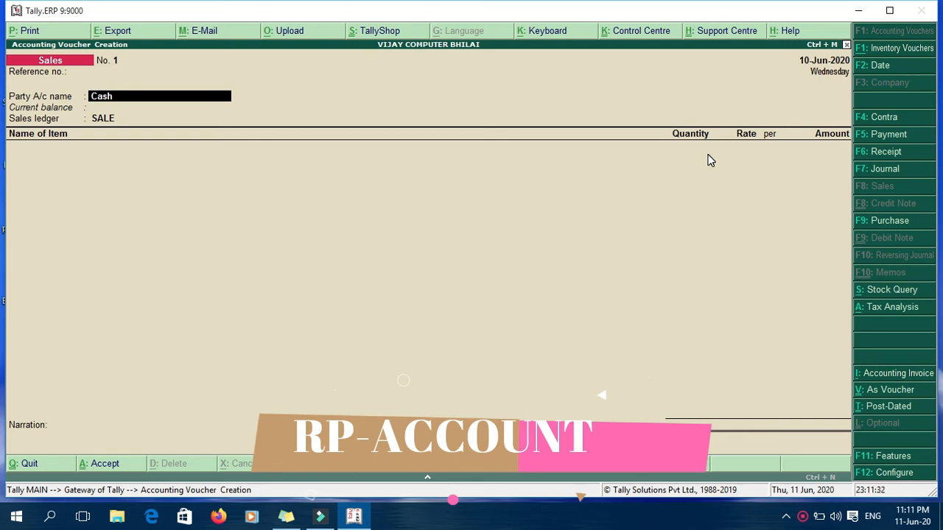
{"action": "key", "text": "F2"}
{"action": "type", "text": "1.4.2020"}
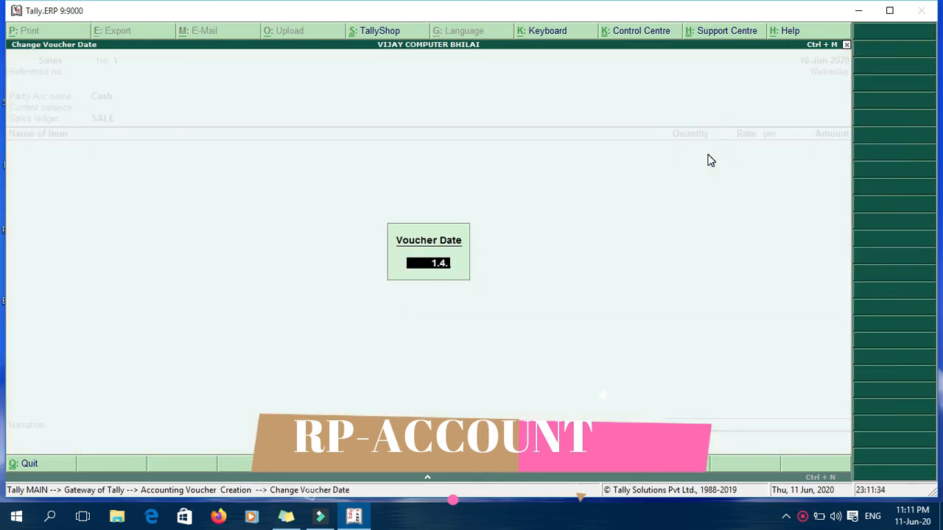
{"action": "key", "text": "Return"}
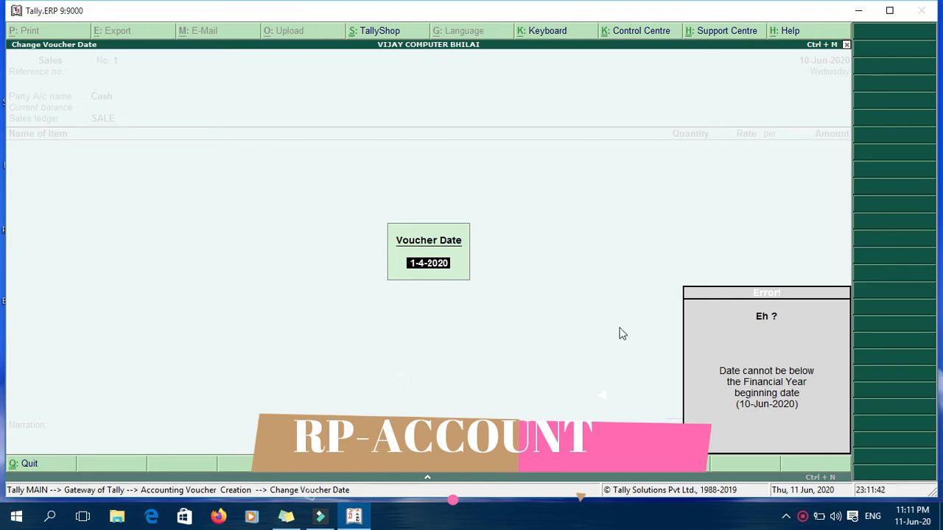
{"action": "left_click", "coordinate": [562, 313]}
{"action": "left_click", "coordinate": [608, 324]}
{"action": "key", "text": "Escape"}
{"action": "key", "text": "Escape"}
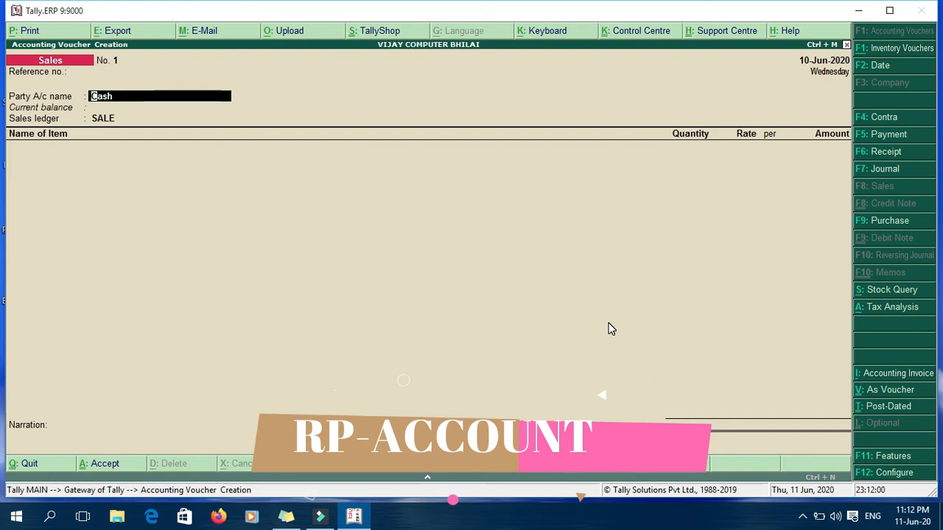
Step: Set payment terms to CASH and enter the buyer's name in Party Details
{"action": "key", "text": "Return"}
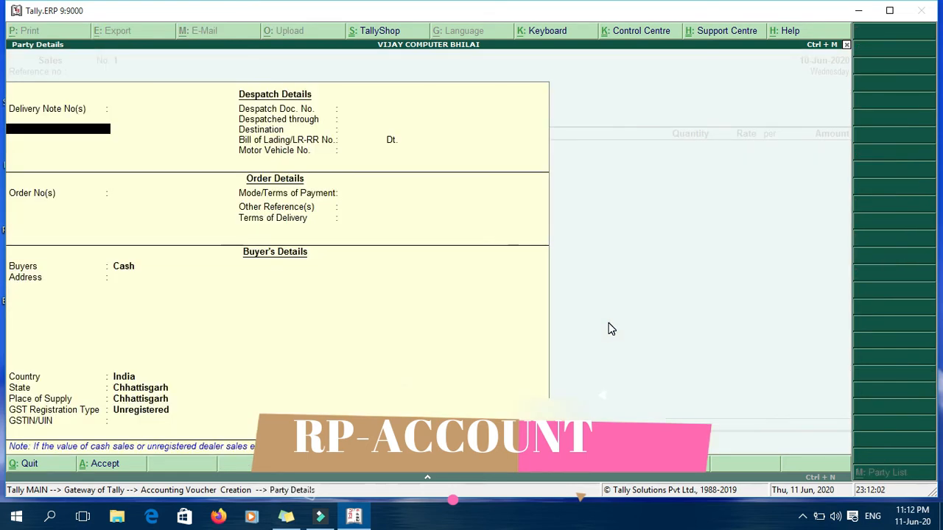
{"action": "key", "text": "Return"}
{"action": "key", "text": "Return"}
{"action": "key", "text": "Return"}
{"action": "key", "text": "Return"}
{"action": "key", "text": "Return"}
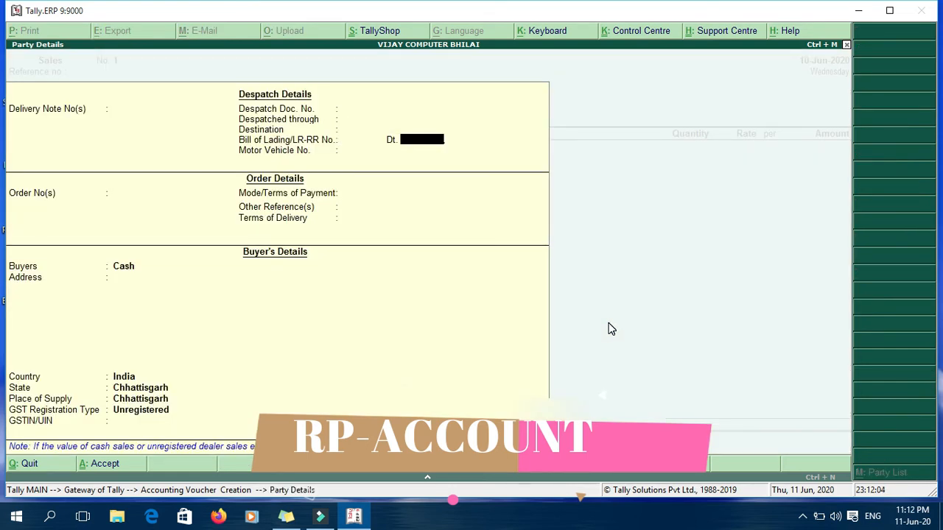
{"action": "key", "text": "Return"}
{"action": "key", "text": "Return"}
{"action": "key", "text": "Return"}
{"action": "type", "text": "CASH"}
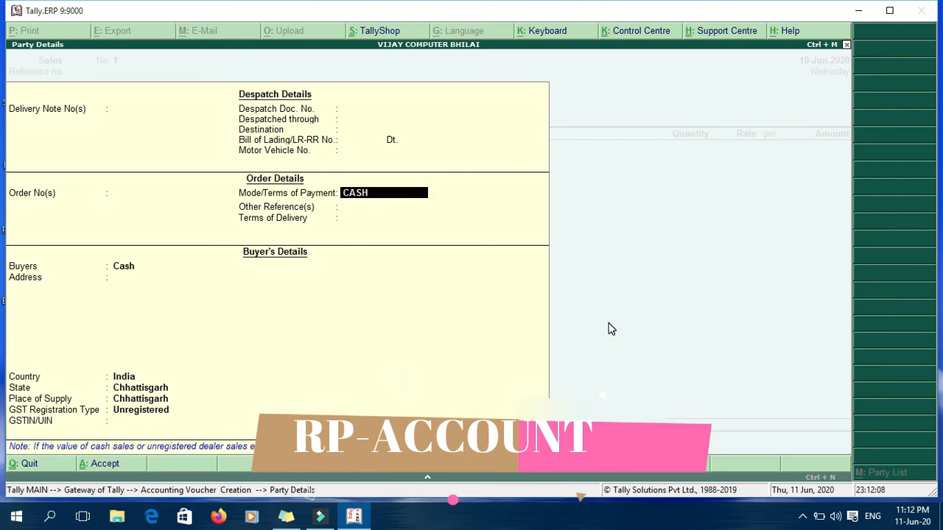
{"action": "key", "text": "Return"}
{"action": "key", "text": "Return"}
{"action": "key", "text": "Return"}
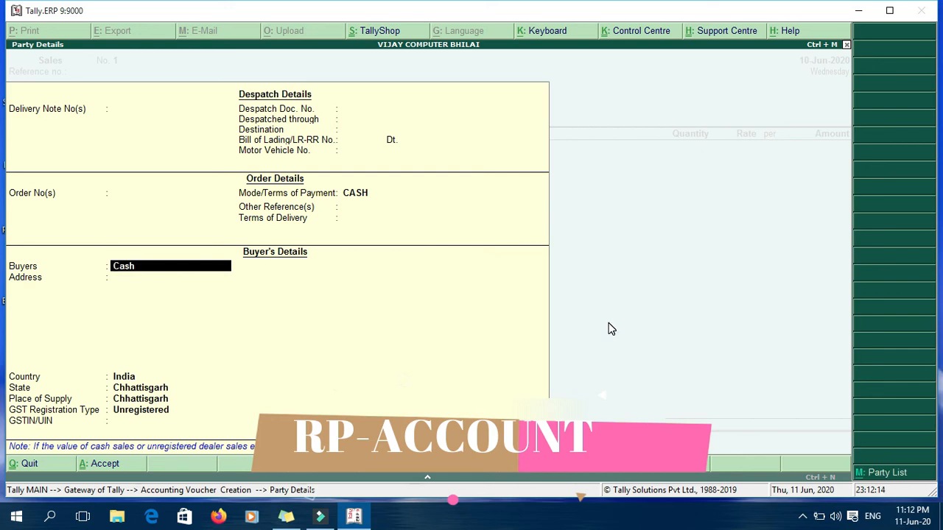
{"action": "key", "text": "Return"}
Step: Enter the buyer's address and set GST registration type to Unregistered
{"action": "type", "text": "SEC"}
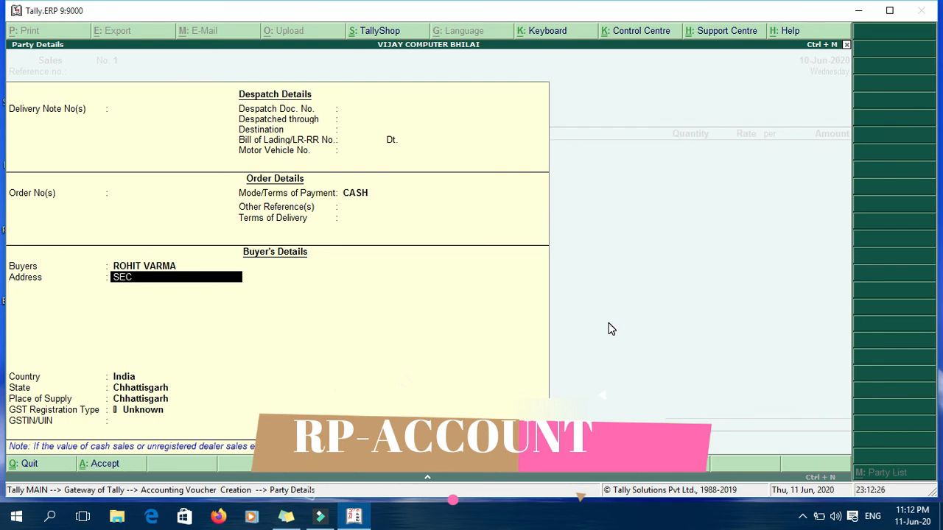
{"action": "type", "text": "0"}
{"action": "type", "text": "-08"}
{"action": "type", "text": " BHILA"}
{"action": "type", "text": "I"}
{"action": "key", "text": "Return"}
{"action": "key", "text": "Return"}
{"action": "key", "text": "Return"}
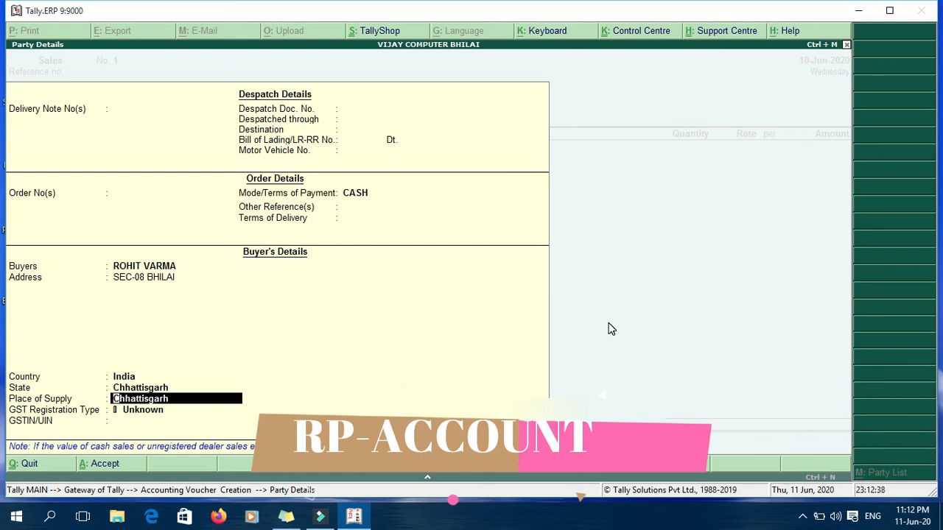
{"action": "key", "text": "Return"}
{"action": "key", "text": "Down"}
{"action": "key", "text": "Down"}
{"action": "key", "text": "Down"}
{"action": "key", "text": "Down"}
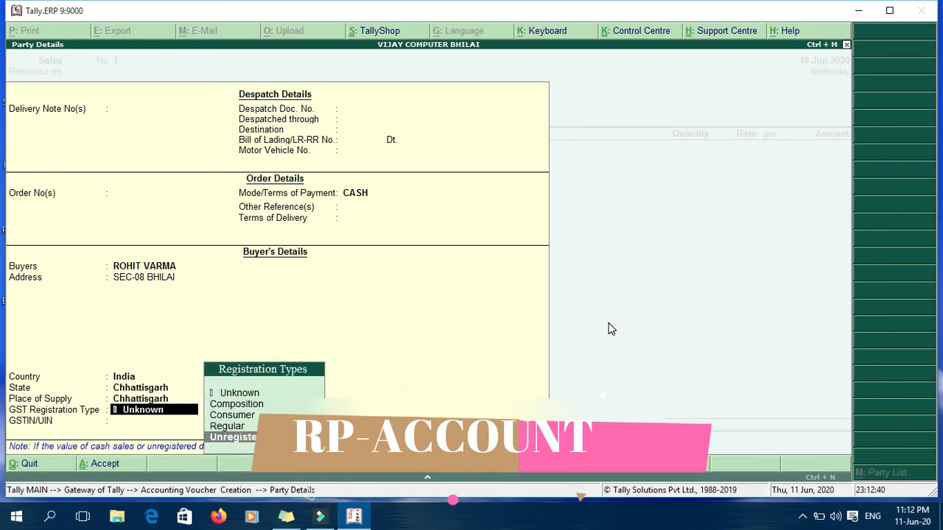
{"action": "key", "text": "Return"}
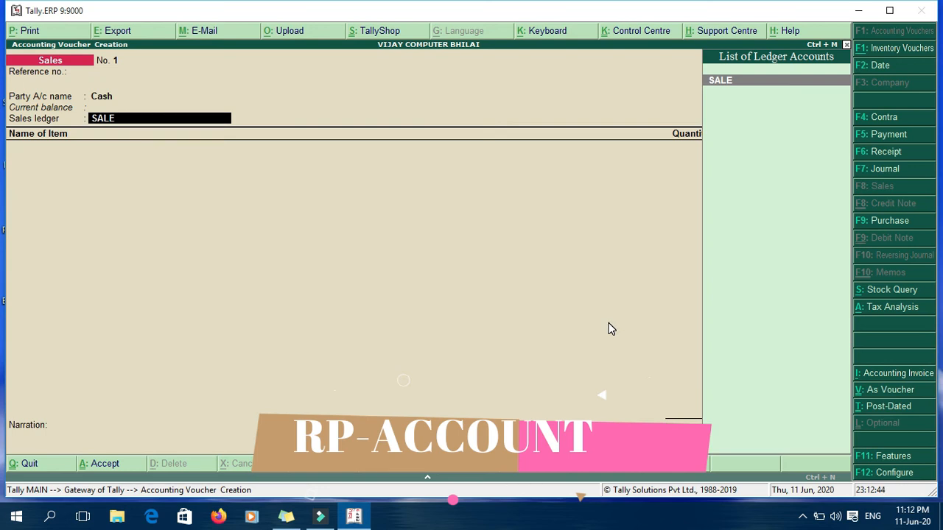
Step: Add 1 NOS of DELL-PC SET at 25,000.00 under the SALE ledger
{"action": "key", "text": "Return"}
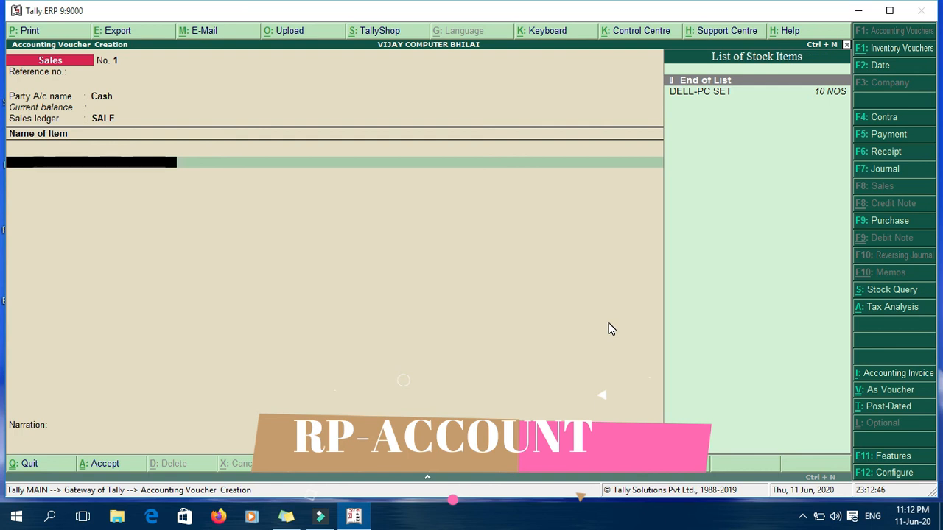
{"action": "key", "text": "Down"}
{"action": "key", "text": "Return"}
{"action": "type", "text": "1"}
{"action": "key", "text": "Return"}
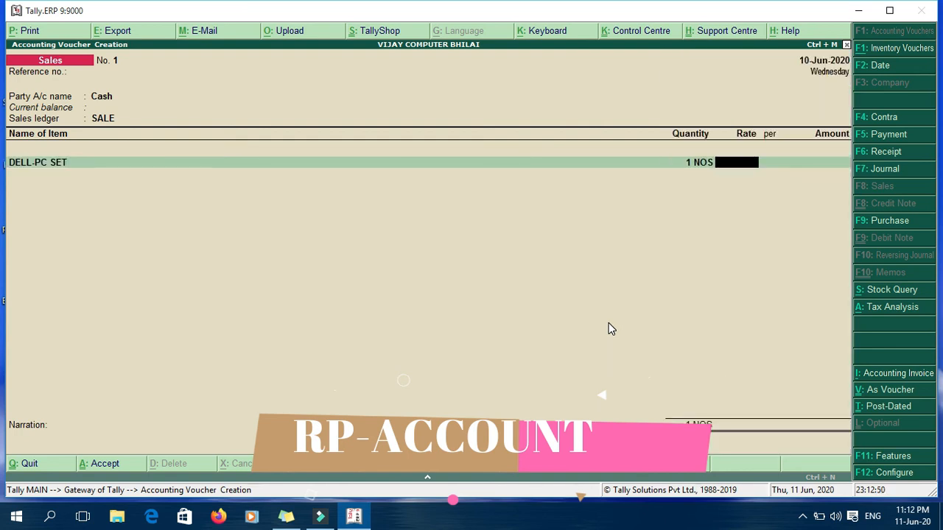
{"action": "type", "text": "0"}
{"action": "key", "text": "Return"}
{"action": "key", "text": "Return"}
Step: Add CGST and SGST at 2,250.00 each, bringing the total to 29,500.00
{"action": "key", "text": "Return"}
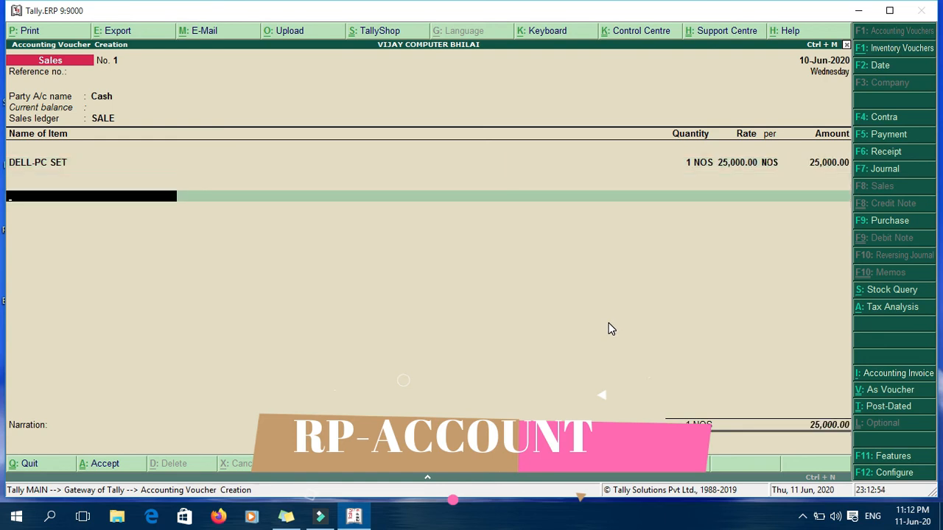
{"action": "type", "text": "CG"}
{"action": "key", "text": "Return"}
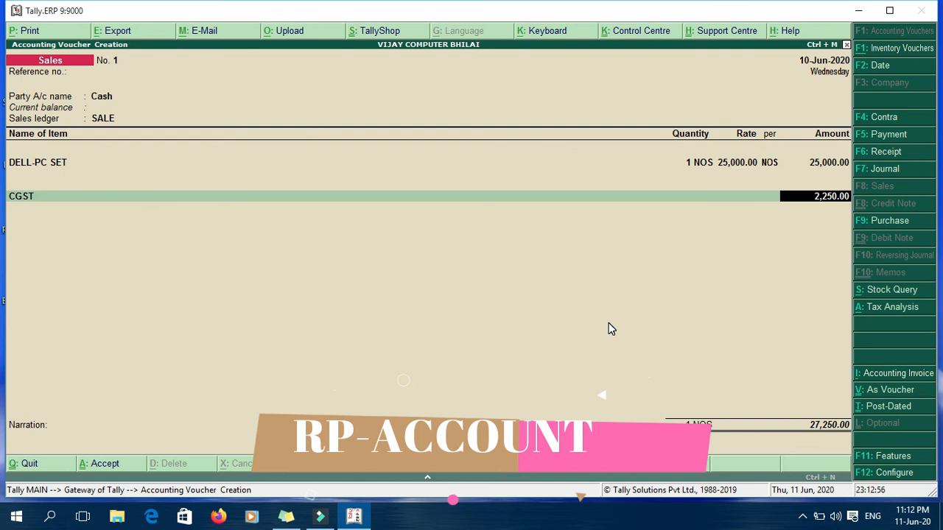
{"action": "key", "text": "Return"}
{"action": "type", "text": "SG"}
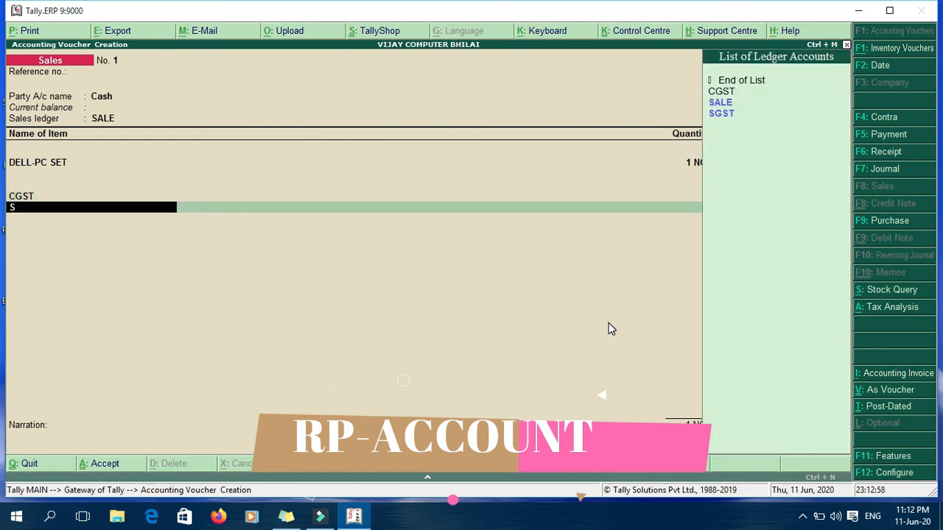
{"action": "key", "text": "Return"}
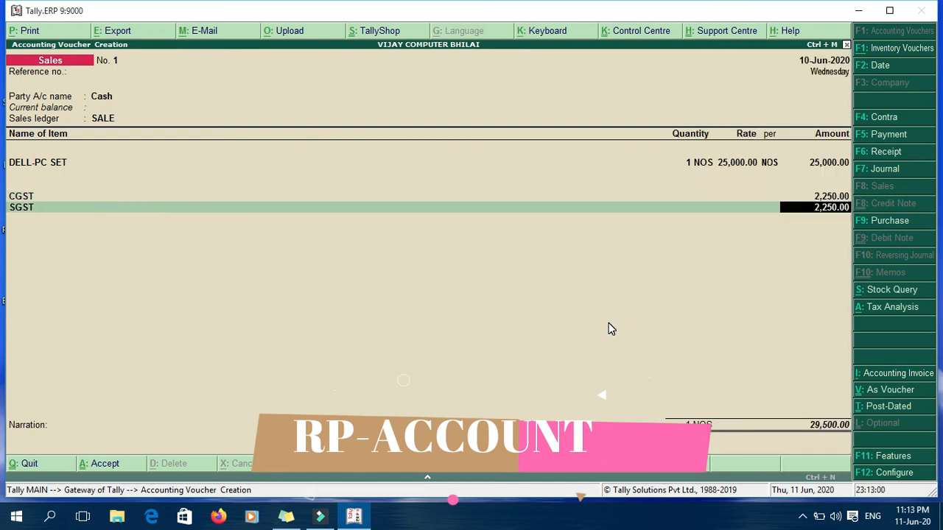
{"action": "key", "text": "Return"}
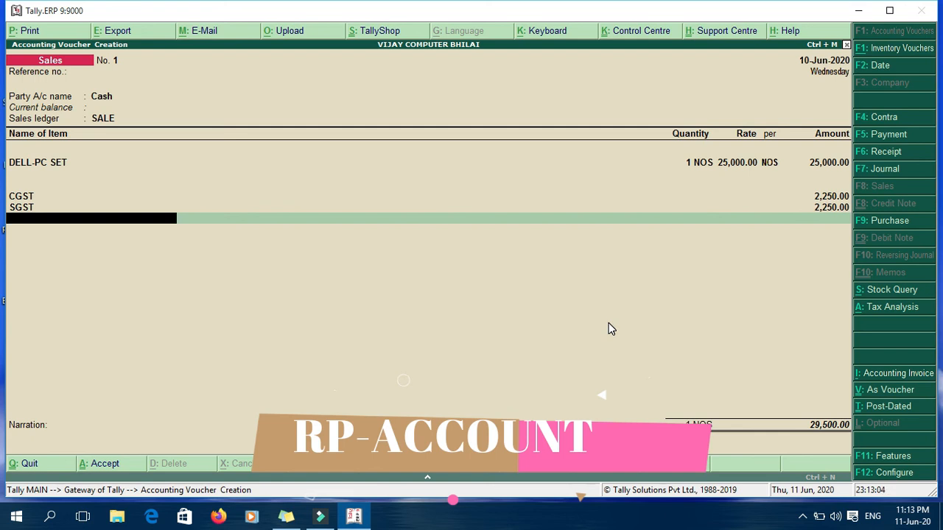
{"action": "key", "text": "BackSpace"}
{"action": "key", "text": "BackSpace"}
{"action": "key", "text": "BackSpace"}
{"action": "key", "text": "BackSpace"}
{"action": "key", "text": "BackSpace"}
{"action": "key", "text": "BackSpace"}
{"action": "key", "text": "BackSpace"}
Step: Add a 'MOB:' line with the buyer's mobile number under the party address
{"action": "key", "text": "BackSpace"}
{"action": "key", "text": "BackSpace"}
{"action": "key", "text": "BackSpace"}
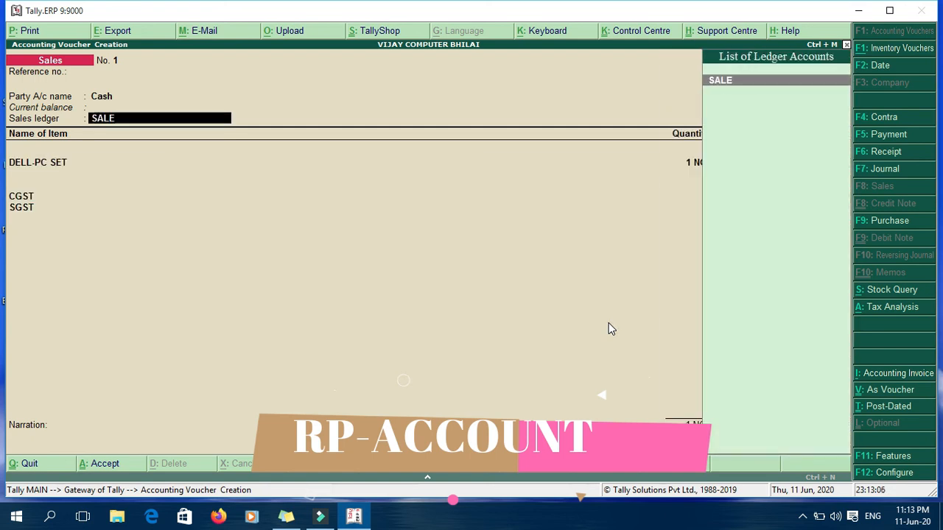
{"action": "key", "text": "BackSpace"}
{"action": "key", "text": "Return"}
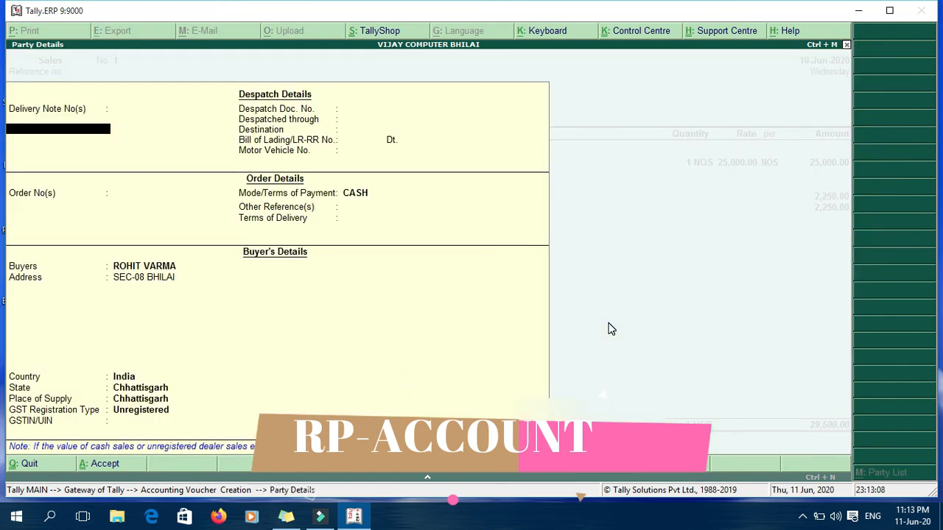
{"action": "key", "text": "Return"}
{"action": "key", "text": "Return"}
{"action": "key", "text": "Return"}
{"action": "key", "text": "Return"}
{"action": "key", "text": "Return"}
{"action": "key", "text": "Return"}
{"action": "key", "text": "Return"}
{"action": "key", "text": "Return"}
{"action": "key", "text": "Return"}
{"action": "key", "text": "Return"}
{"action": "key", "text": "Return"}
{"action": "key", "text": "Return"}
{"action": "key", "text": "Return"}
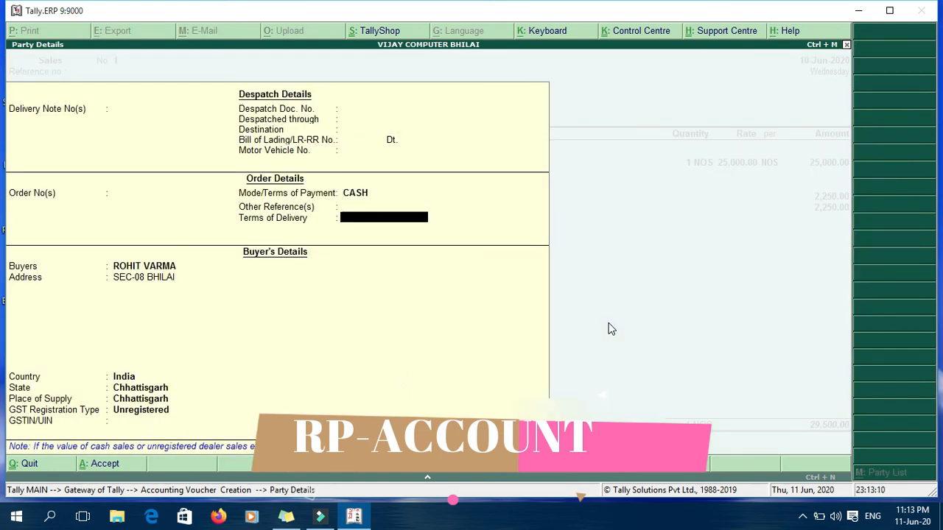
{"action": "type", "text": "MOB:"}
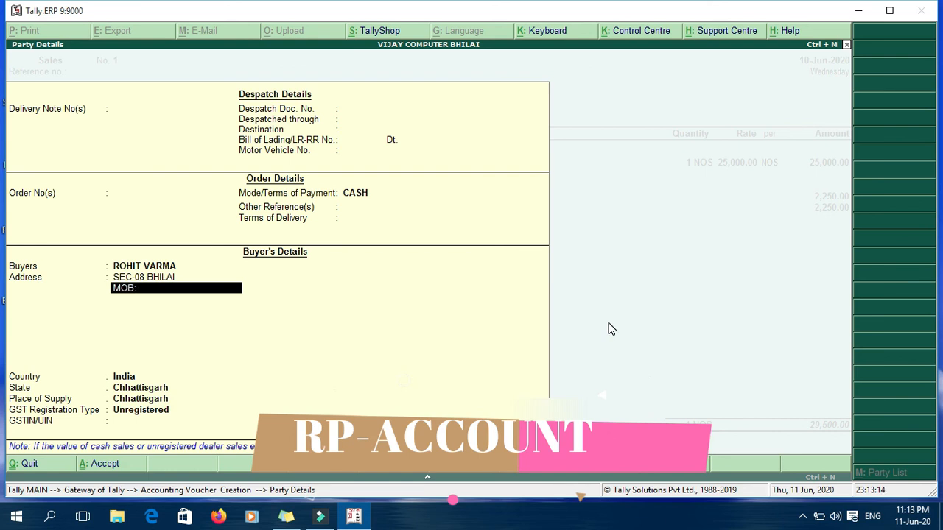
{"action": "type", "text": " 91123456789"}
{"action": "key", "text": "BackSpace"}
{"action": "key", "text": "Return"}
{"action": "key", "text": "Return"}
{"action": "key", "text": "Return"}
{"action": "key", "text": "Return"}
{"action": "key", "text": "Return"}
{"action": "key", "text": "Return"}
{"action": "key", "text": "Return"}
{"action": "key", "text": "Return"}
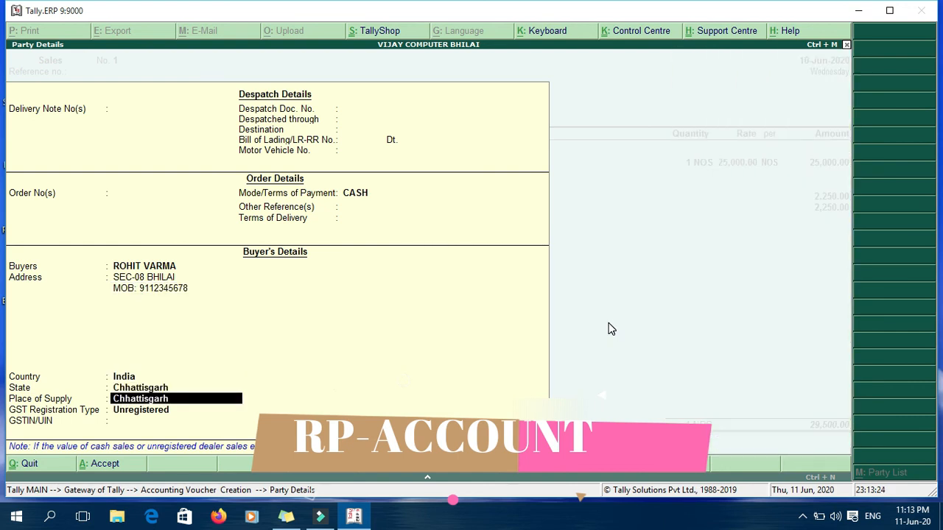
{"action": "key", "text": "Return"}
{"action": "key", "text": "Return"}
{"action": "key", "text": "Return"}
{"action": "key", "text": "Return"}
{"action": "key", "text": "Return"}
{"action": "key", "text": "Return"}
{"action": "key", "text": "Return"}
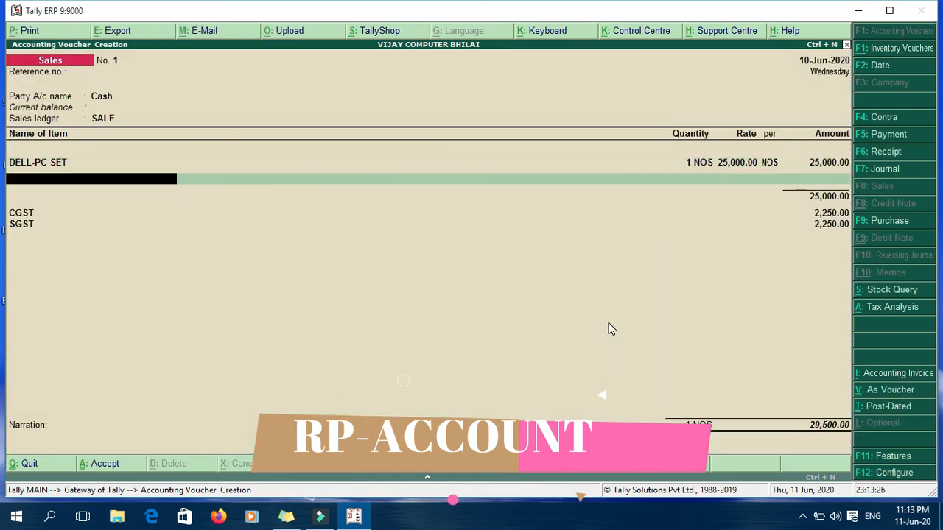
Step: Accept and save the 29,500.00 cash sales voucher
{"action": "key", "text": "Return"}
{"action": "key", "text": "Return"}
{"action": "key", "text": "Return"}
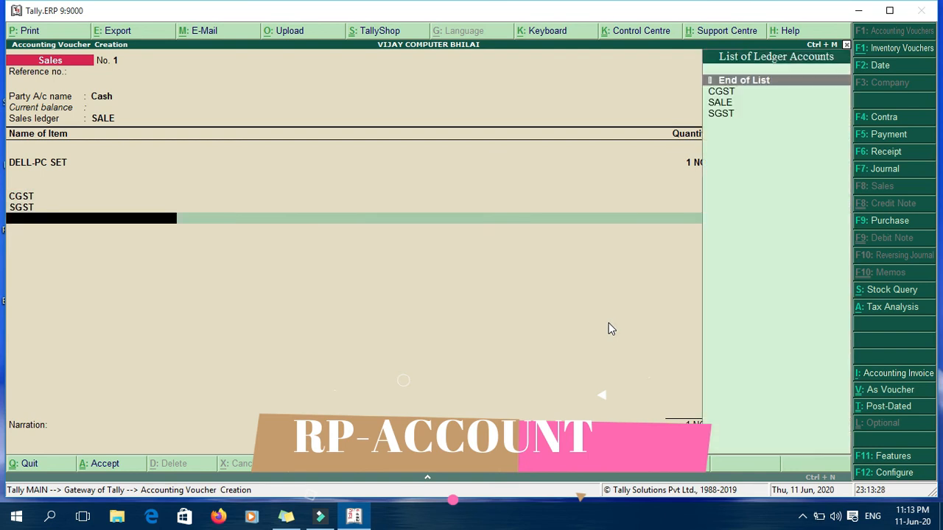
{"action": "key", "text": "Return"}
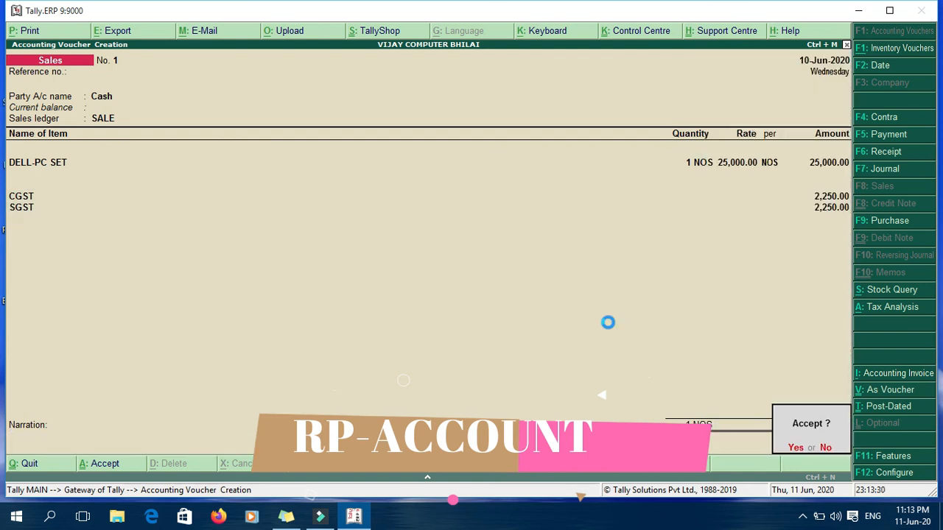
{"action": "key", "text": "Return"}
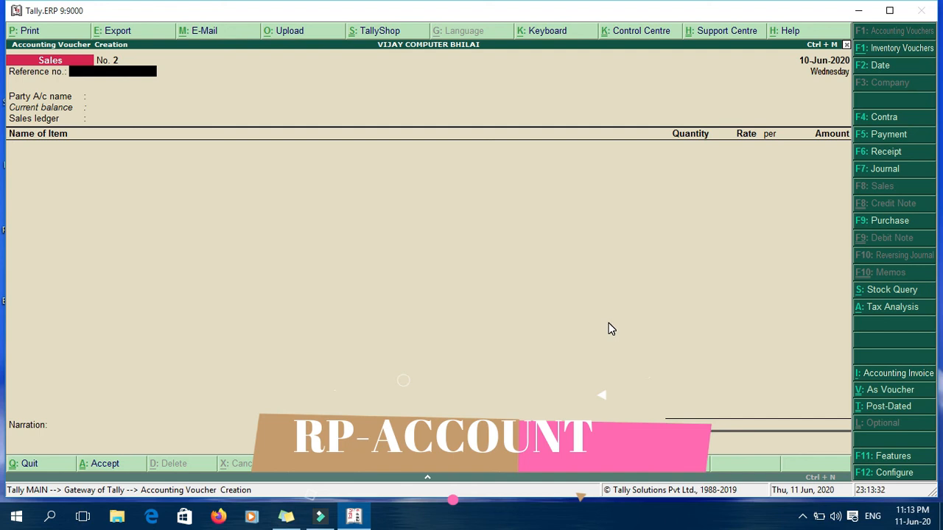
Step: Return to voucher No. 1 and generate its Tax Invoice print preview
{"action": "key", "text": "Page_Up"}
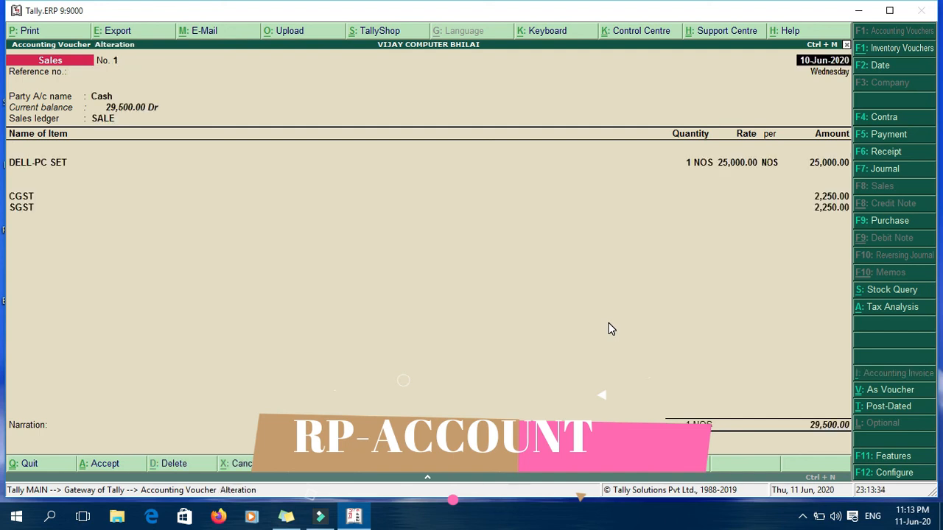
{"action": "key", "text": "alt+p"}
{"action": "key", "text": "Return"}
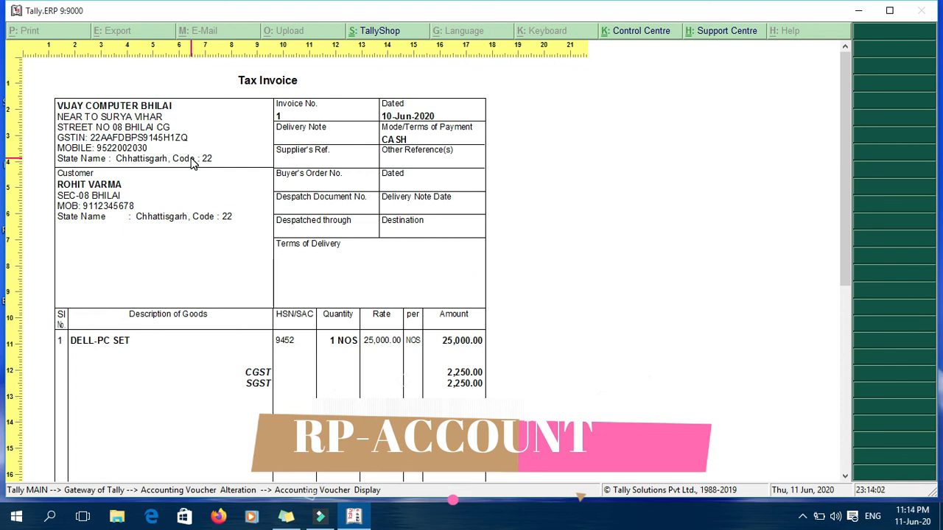
Step: Zoom out to see the full Tax Invoice page totalling 29,500.00
{"action": "key", "text": "alt+z"}
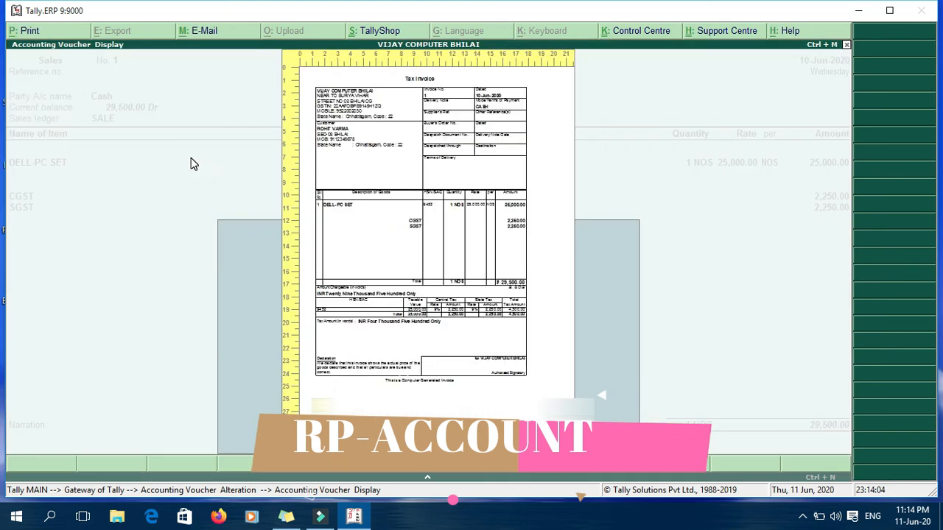